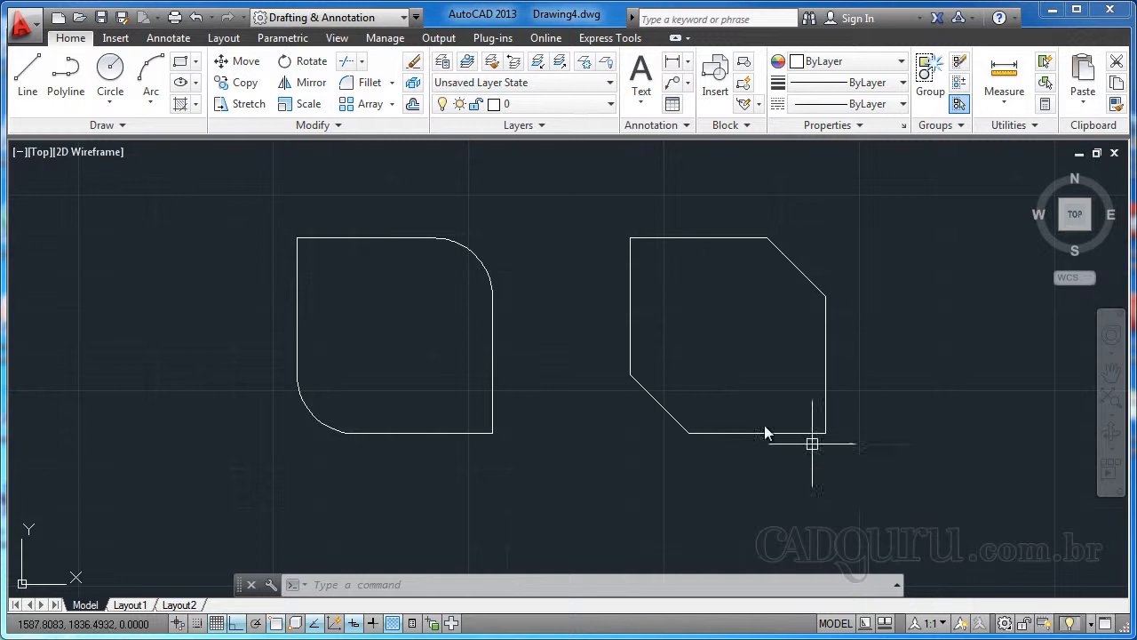
middle_drag(746, 387, 718, 386)
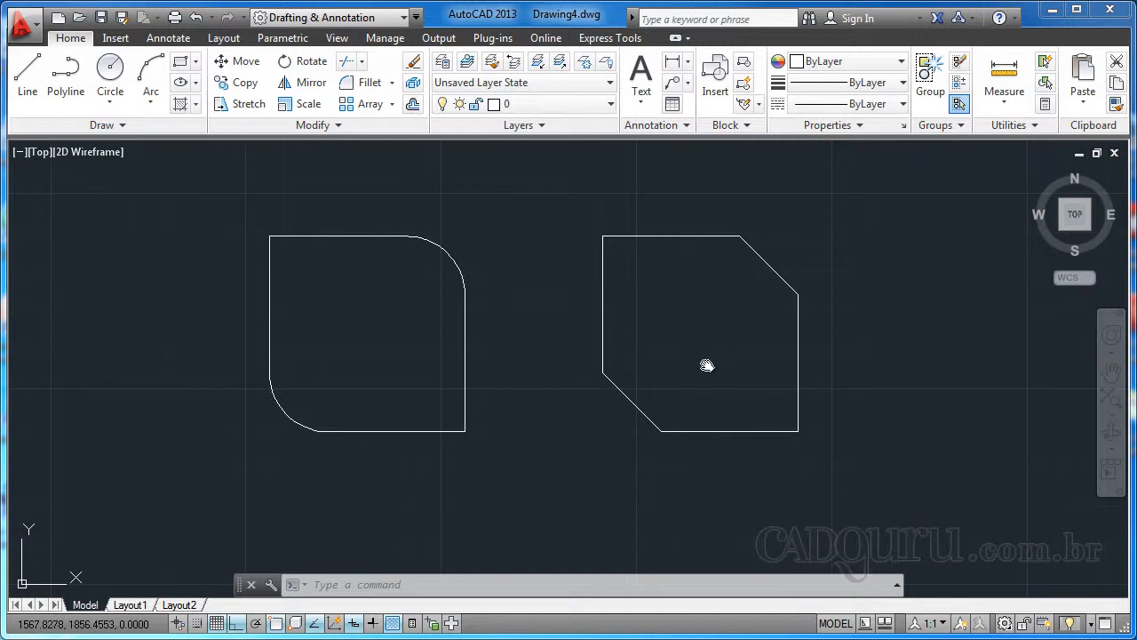
middle_drag(705, 365, 720, 366)
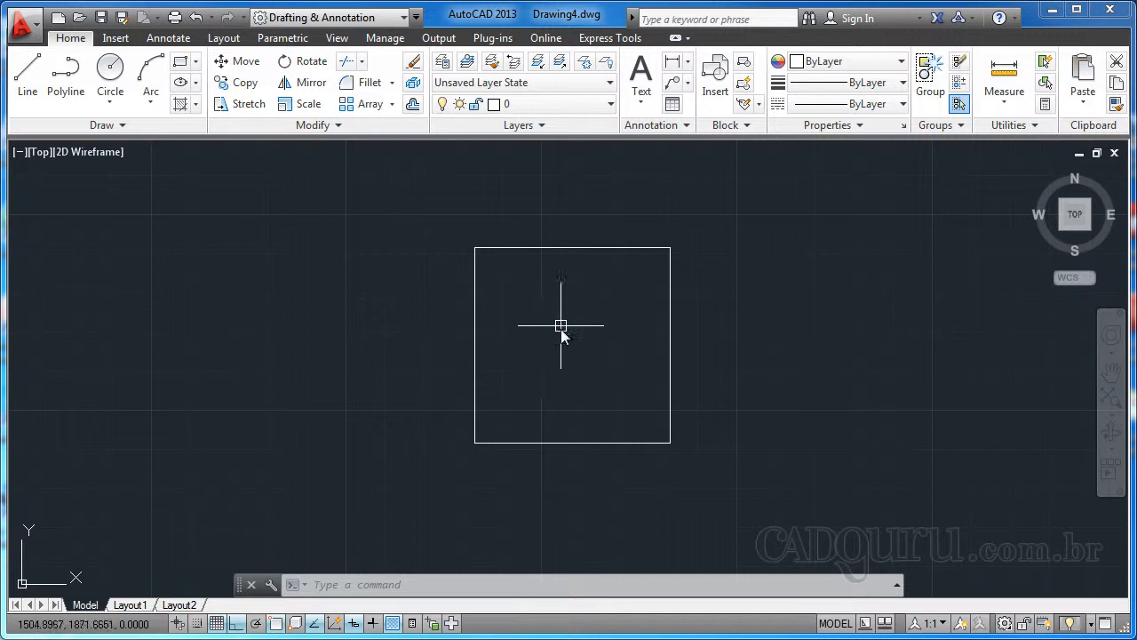
middle_drag(561, 325, 540, 323)
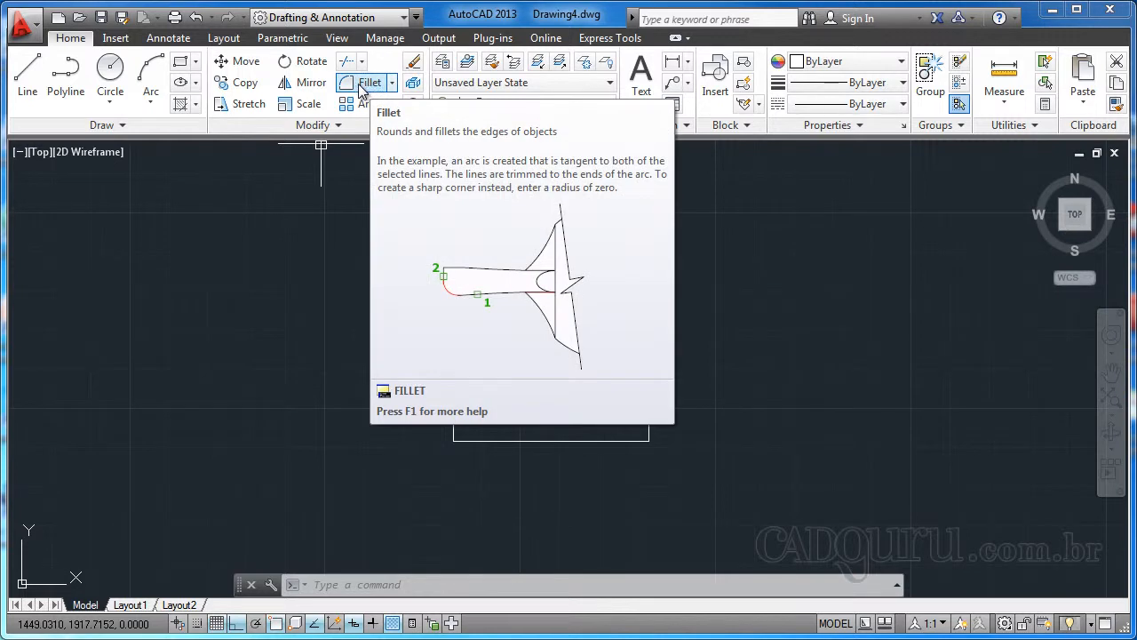
click(393, 82)
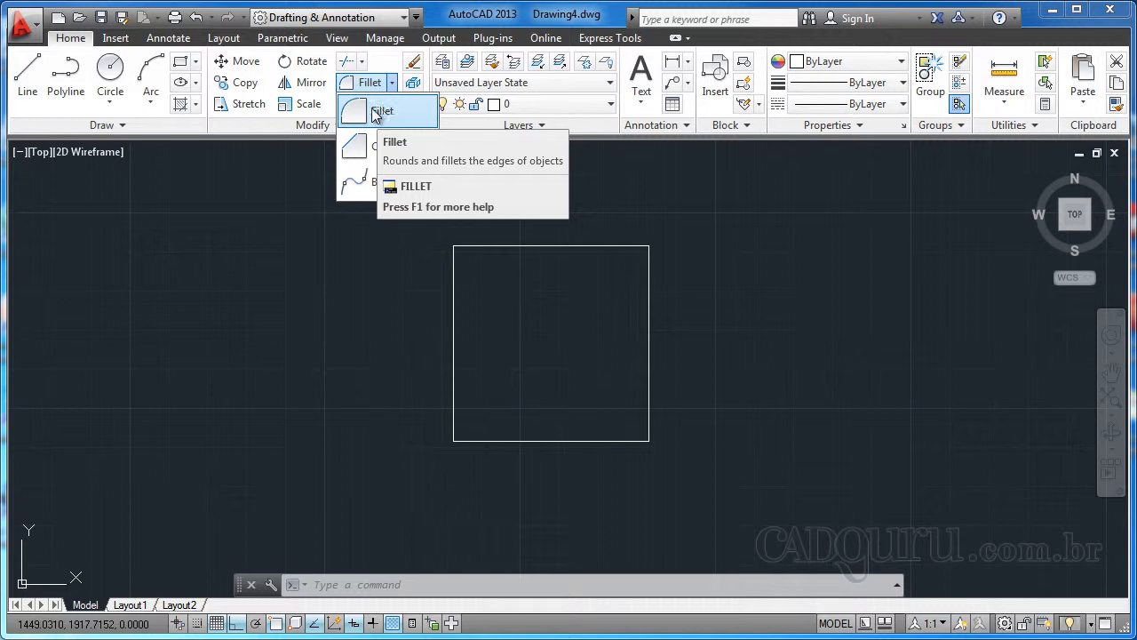
click(373, 112)
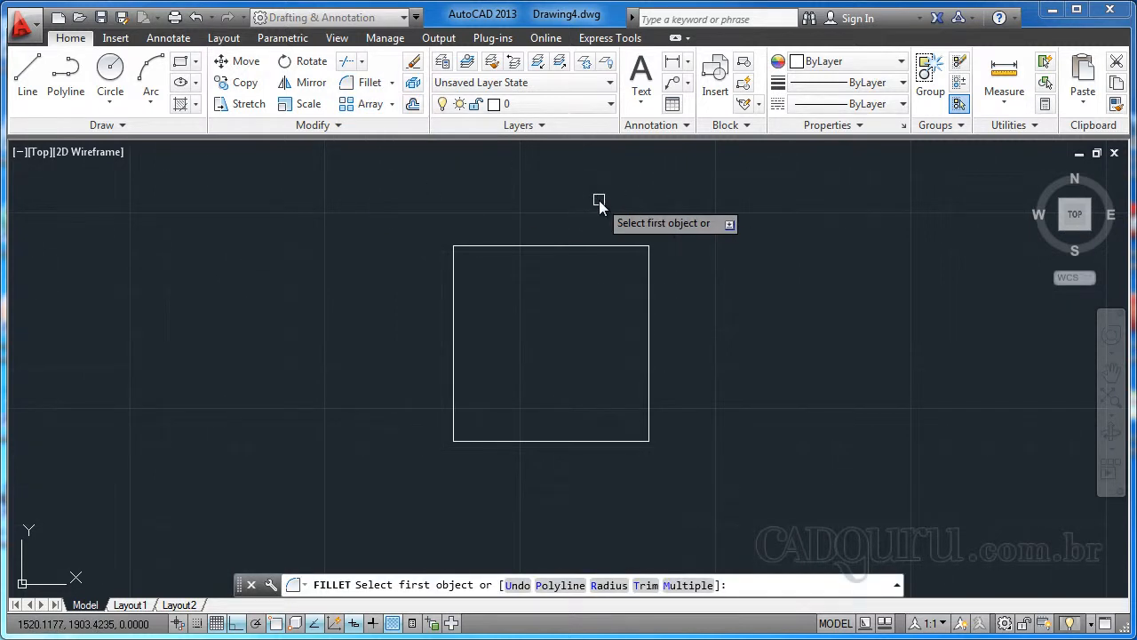
key(Escape)
middle_drag(815, 353, 799, 349)
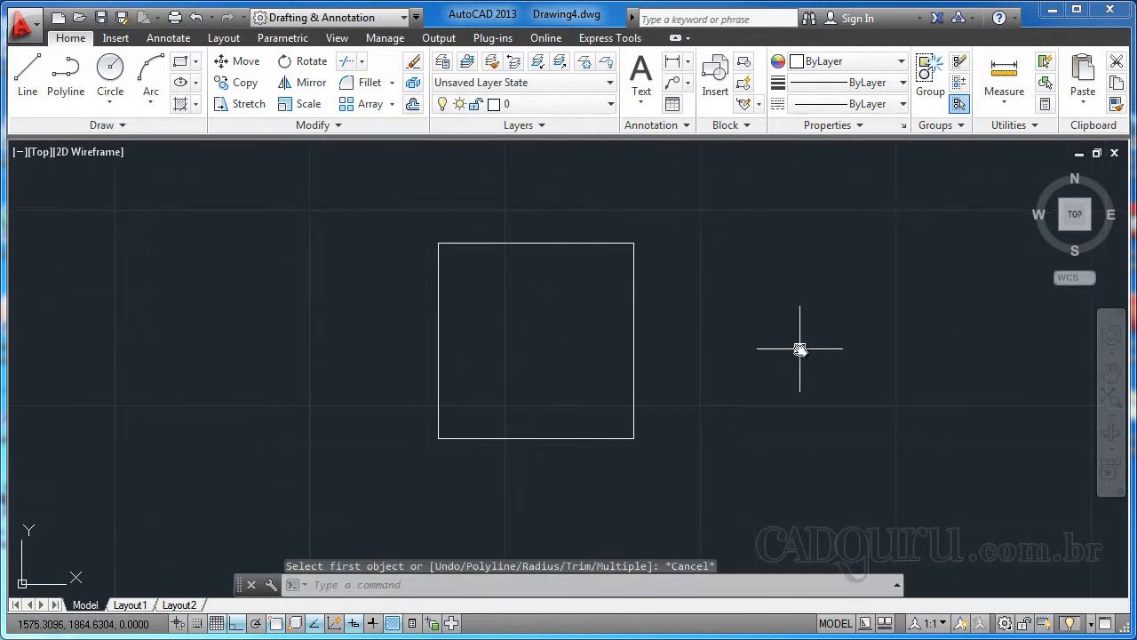
middle_drag(825, 434, 820, 423)
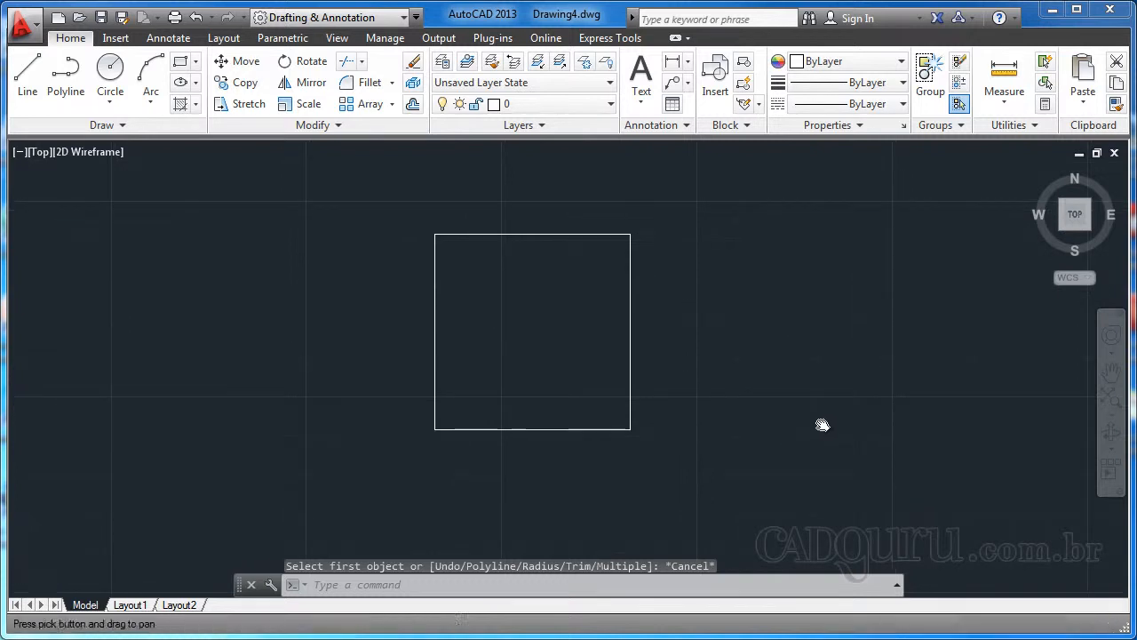
Fillet the square's upper-right corner with a radius of 15.
text(f)
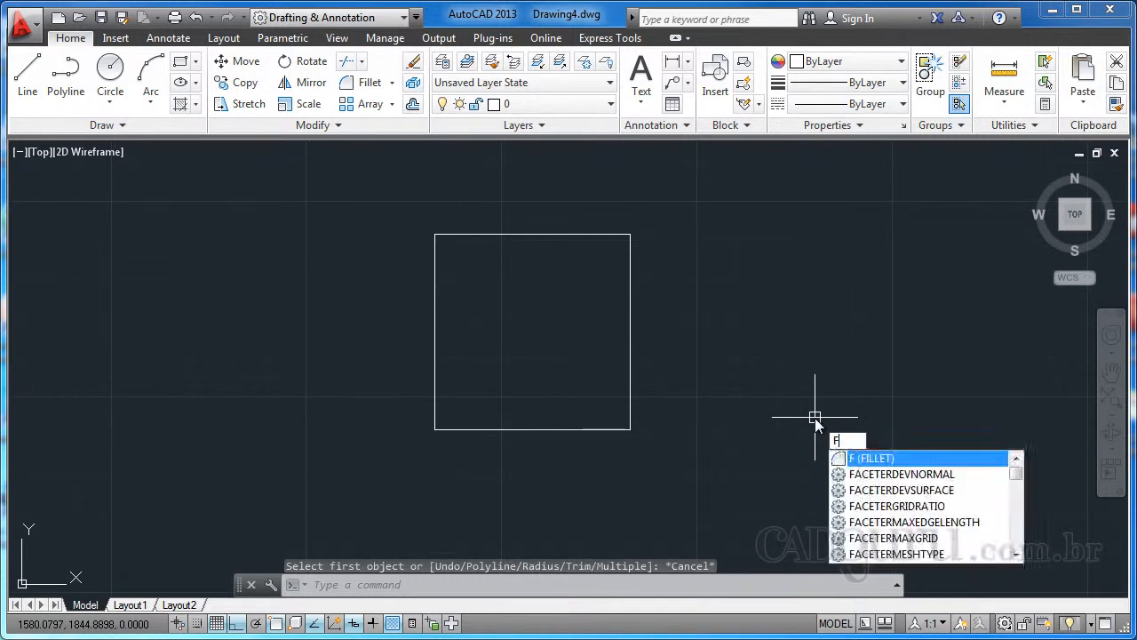
key(Return)
middle_drag(723, 304, 708, 326)
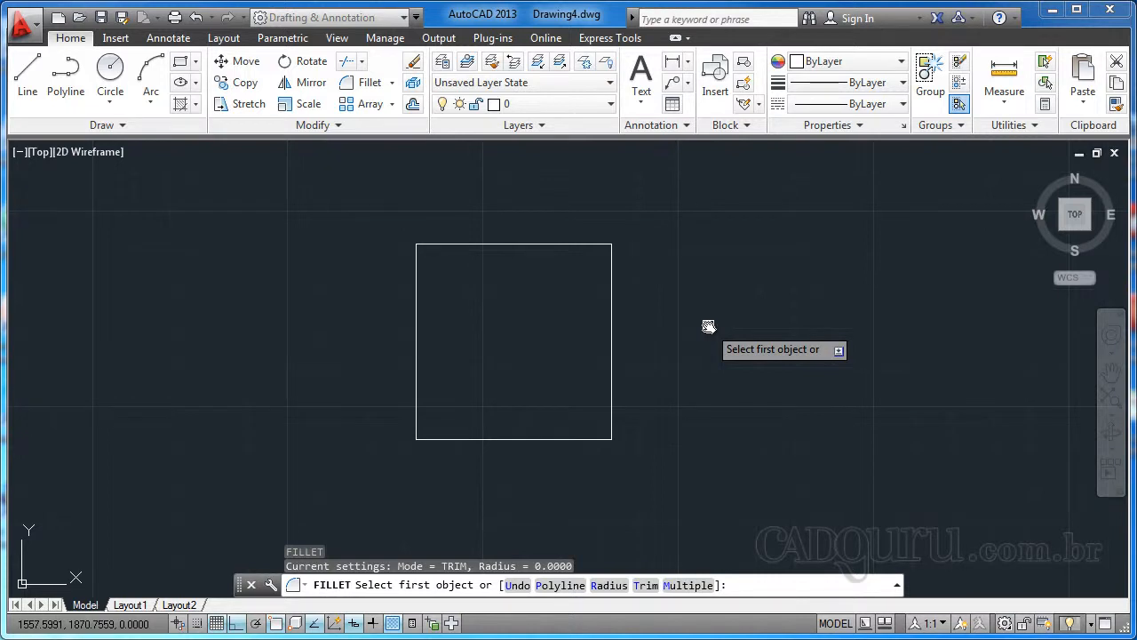
text(r)
key(Return)
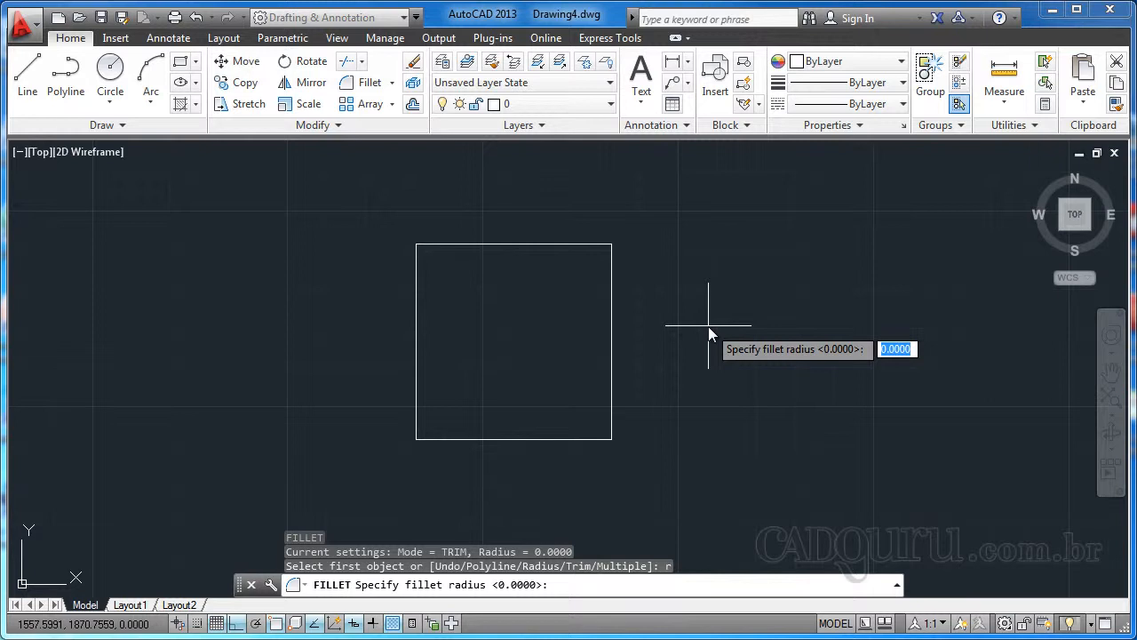
text(15)
key(Return)
middle_drag(547, 320, 453, 336)
middle_drag(331, 358, 434, 355)
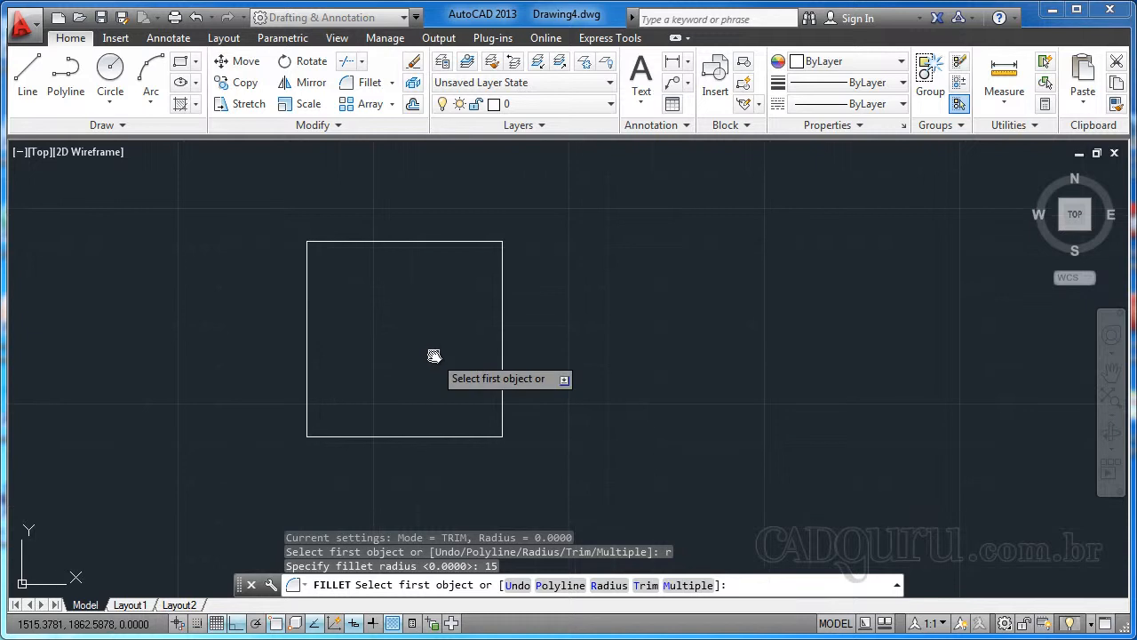
click(468, 242)
click(501, 321)
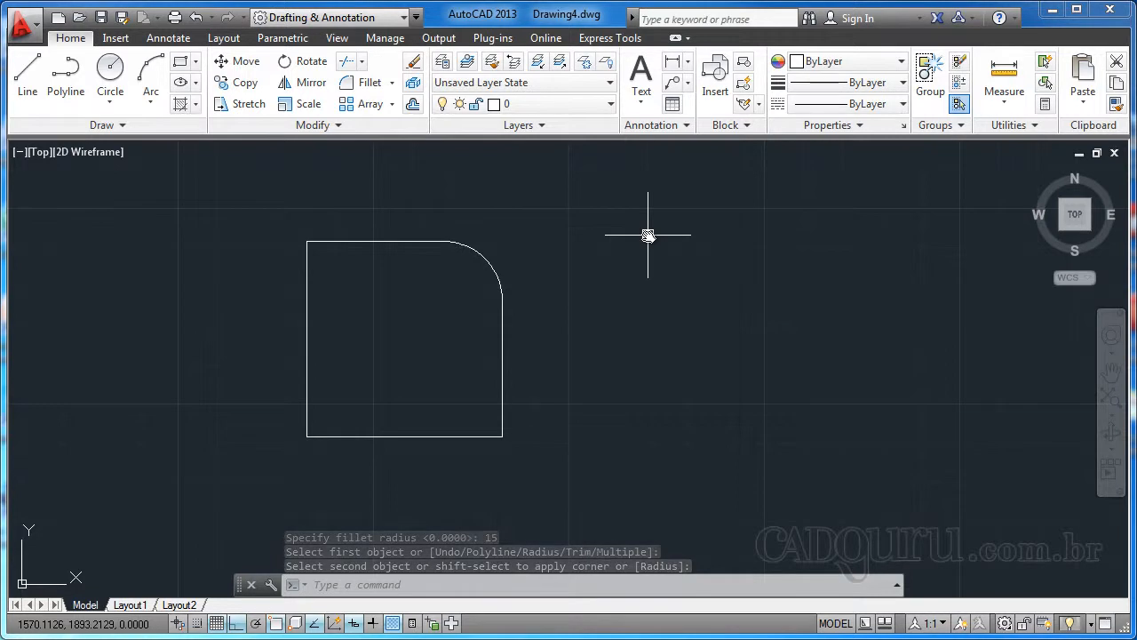
Start another fillet and switch its trim mode to No trim.
middle_drag(444, 361, 536, 349)
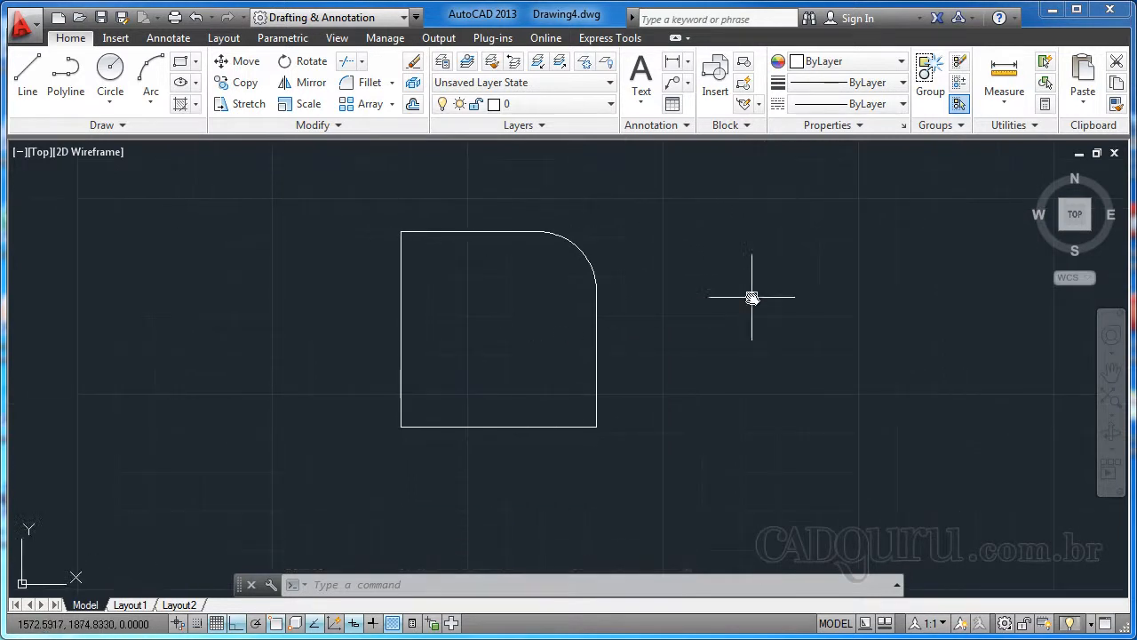
scroll(581, 223, up, 4)
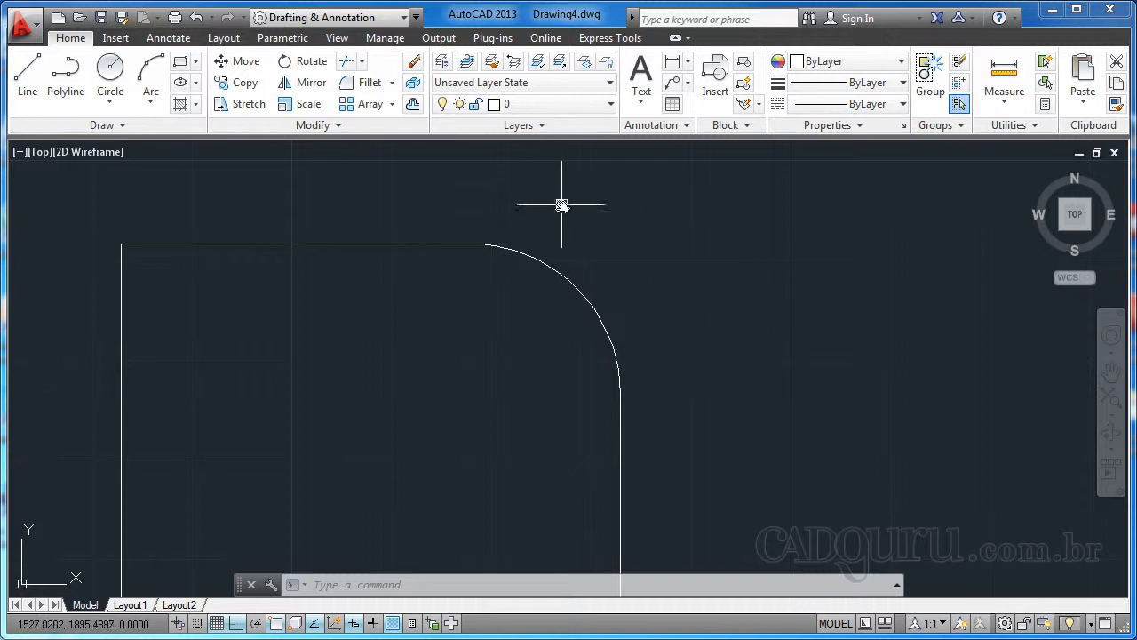
scroll(728, 332, down, 6)
middle_drag(678, 325, 711, 438)
scroll(675, 336, up, 2)
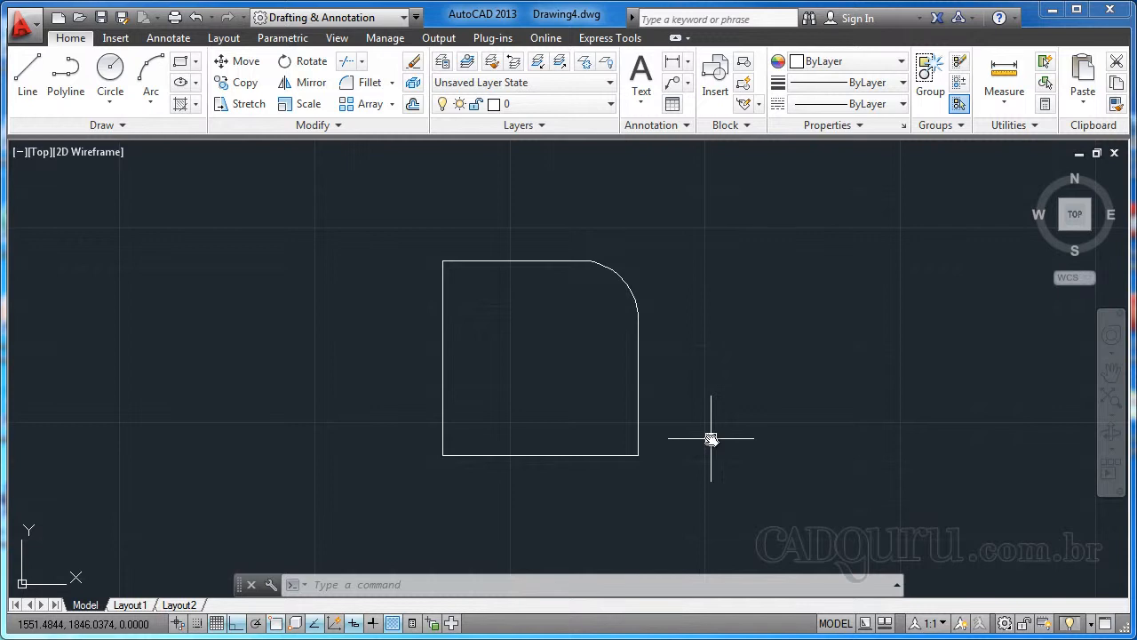
text(f)
key(Return)
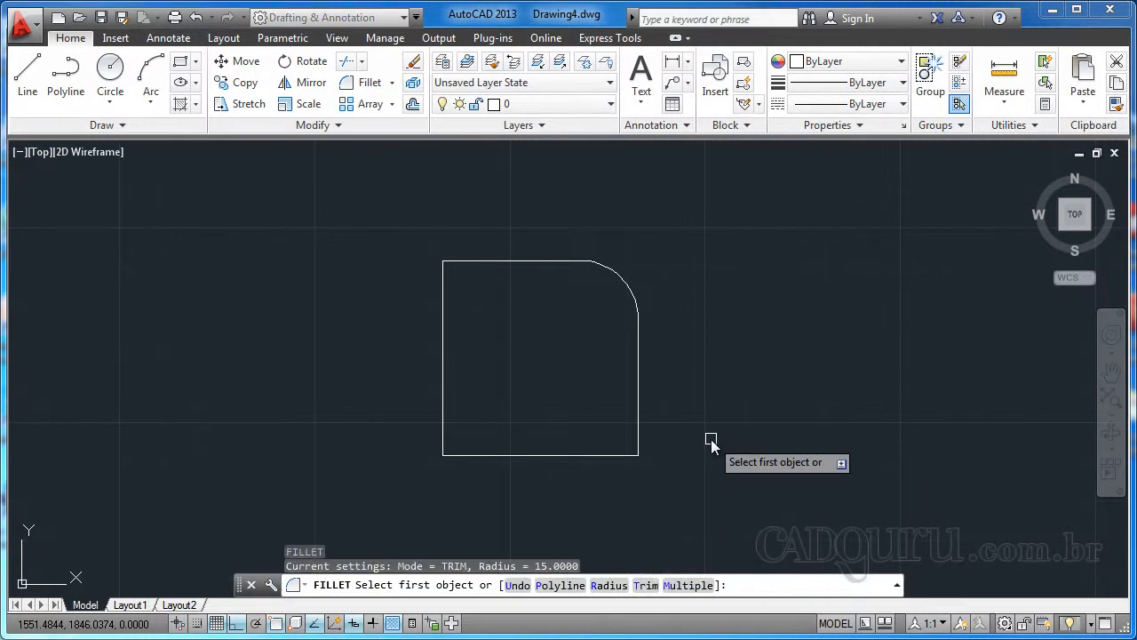
text(t)
key(Return)
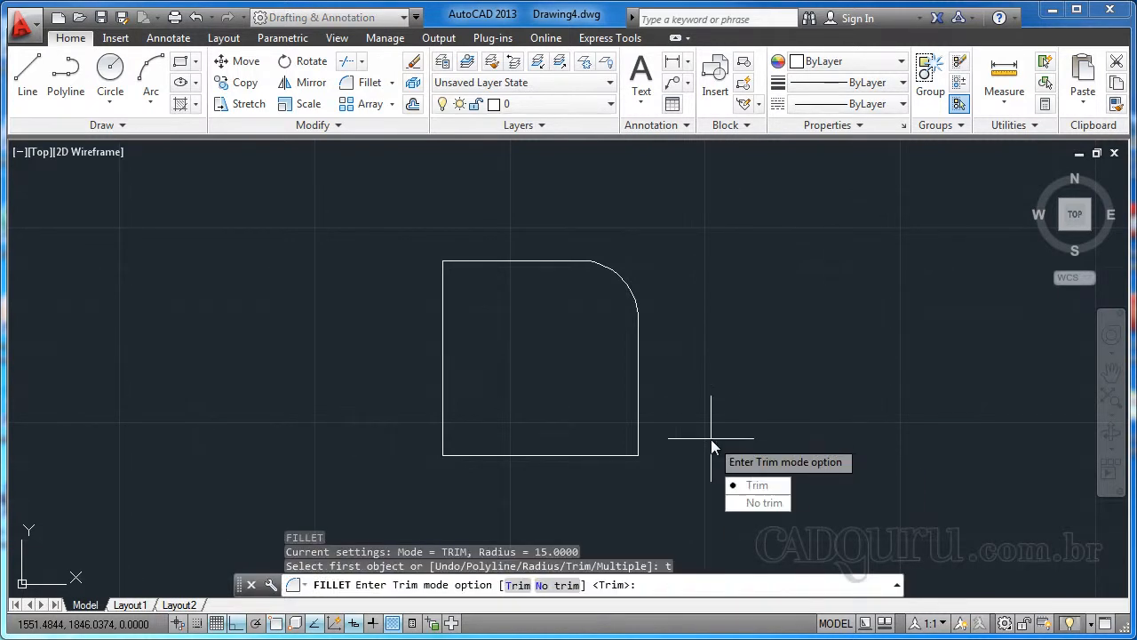
click(757, 503)
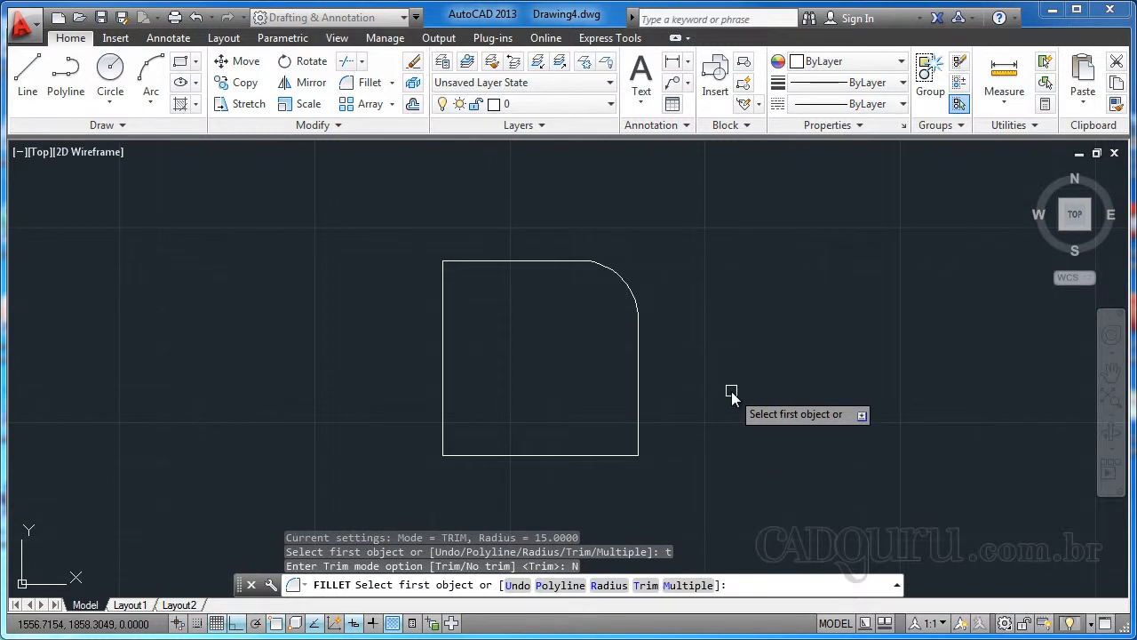
Set the fillet radius to 20 and fillet the square's lower-left corner between the left and bottom edges.
text(r)
key(Return)
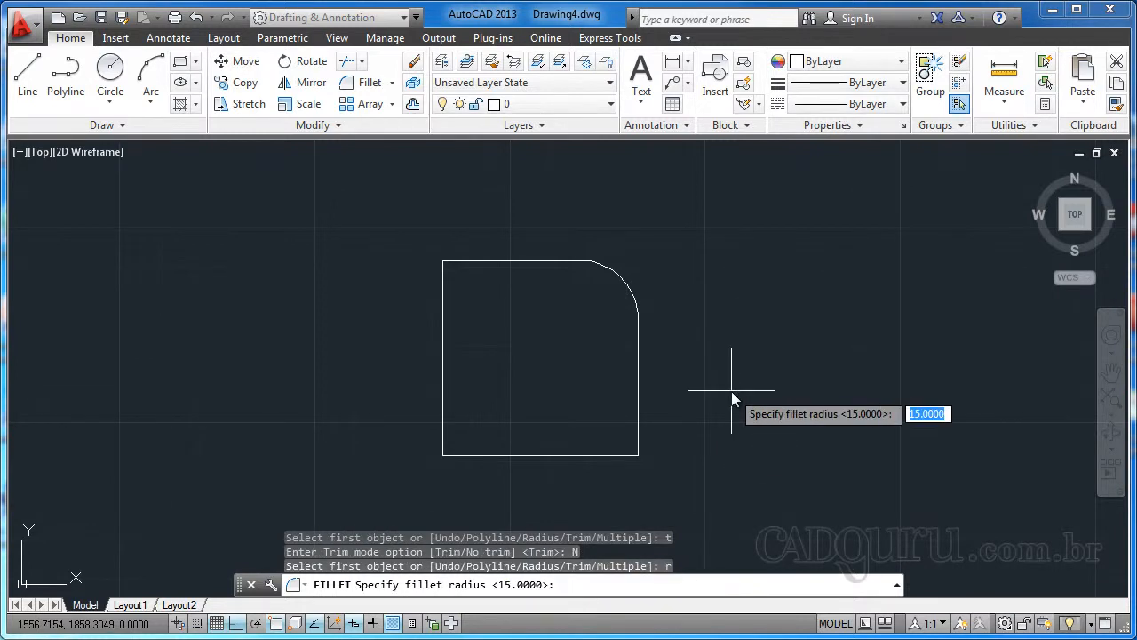
text(20)
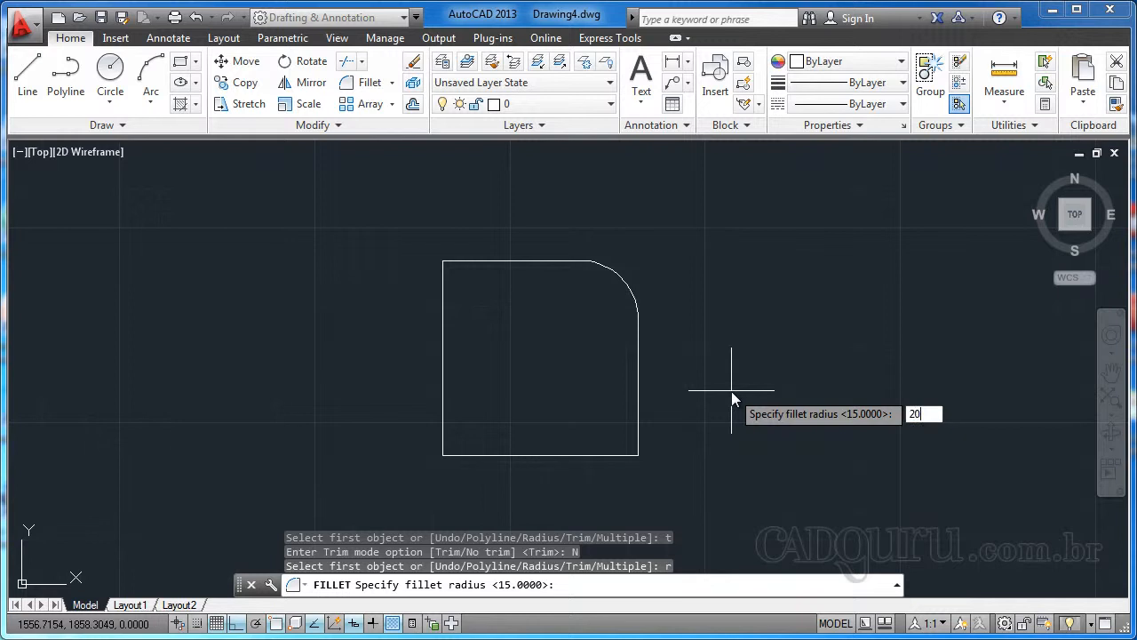
key(Return)
middle_drag(441, 443, 445, 376)
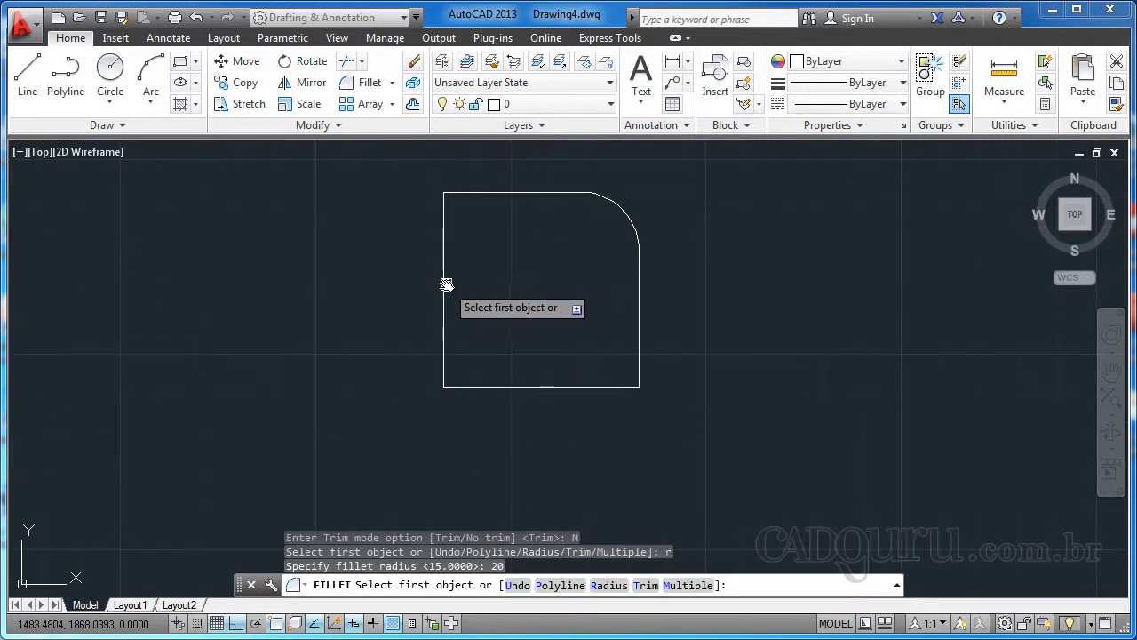
click(445, 282)
click(592, 387)
Examine the lower-left fillet arc and the original edges around that corner.
scroll(473, 382, up, 2)
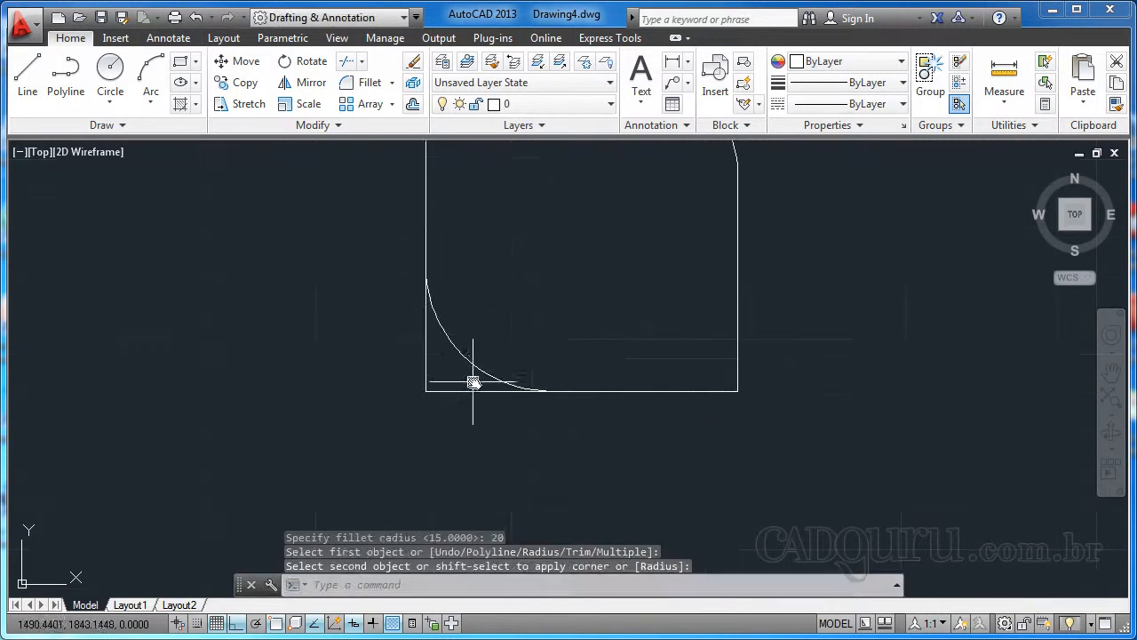
click(469, 359)
key(Escape)
scroll(434, 349, up, 2)
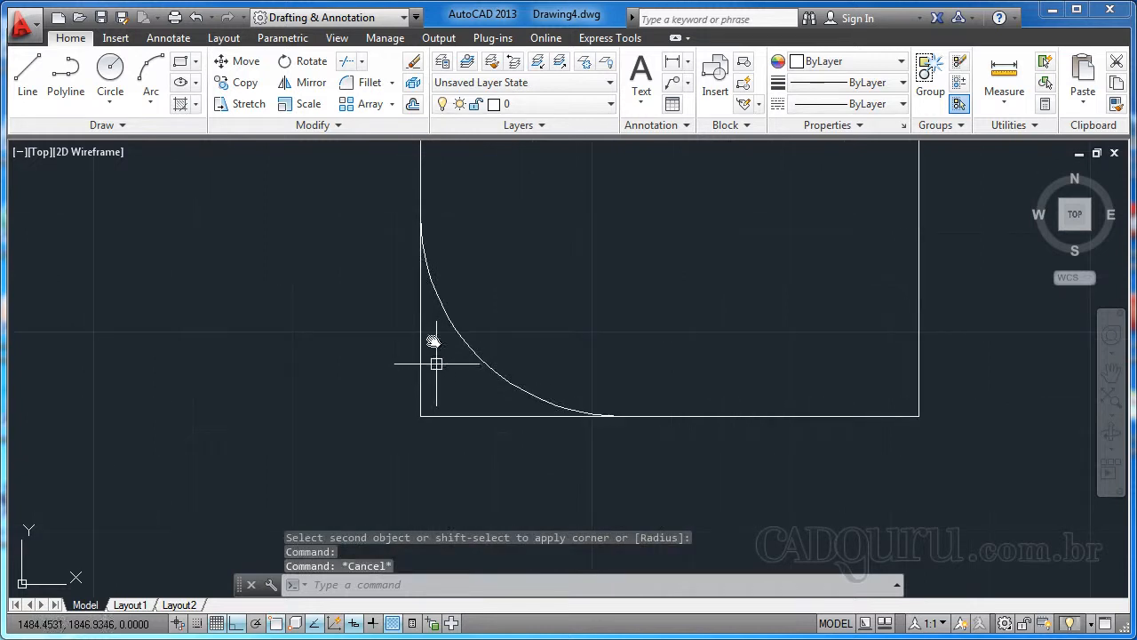
scroll(518, 273, down, 3)
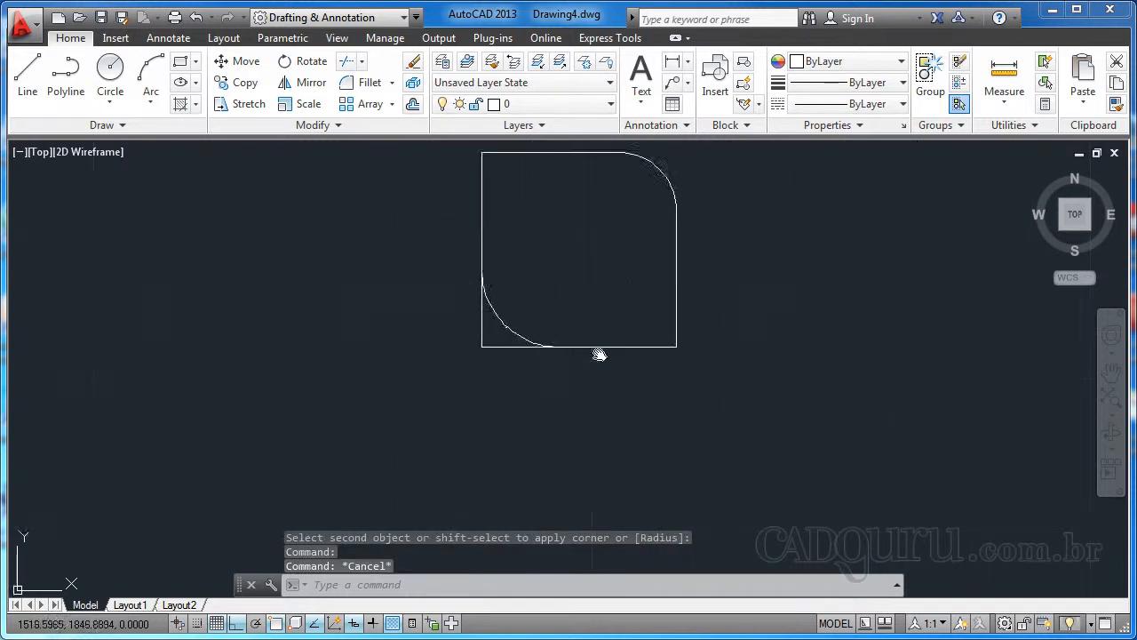
scroll(599, 352, up, 2)
middle_drag(558, 364, 518, 371)
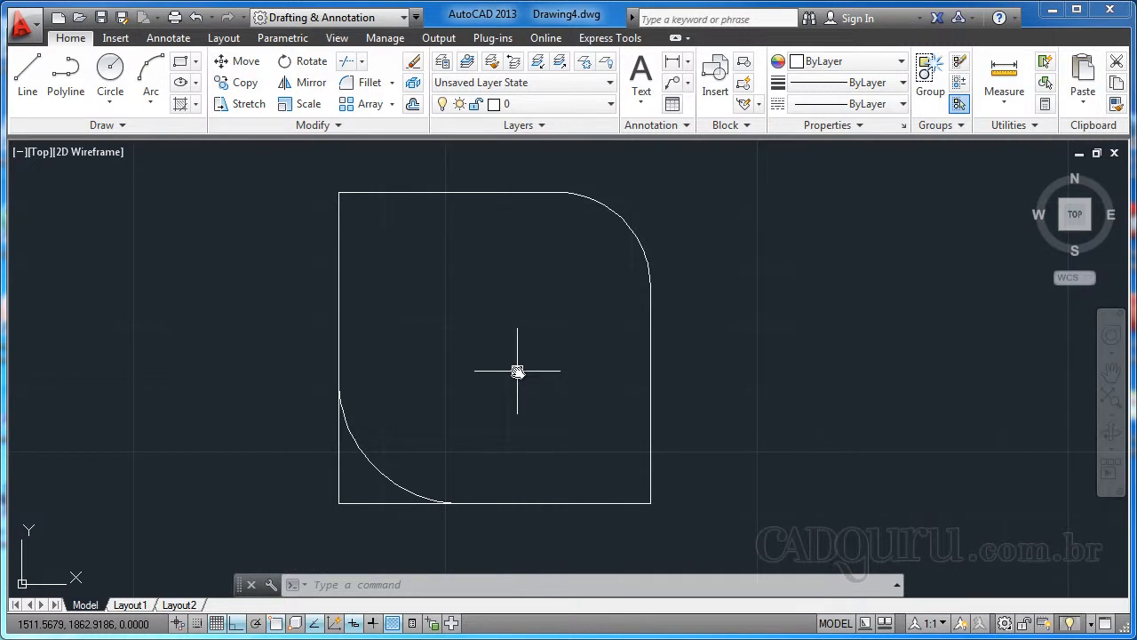
Fillet the square's upper-left corner with a radius of 10, keeping the No trim mode.
text(f)
key(Return)
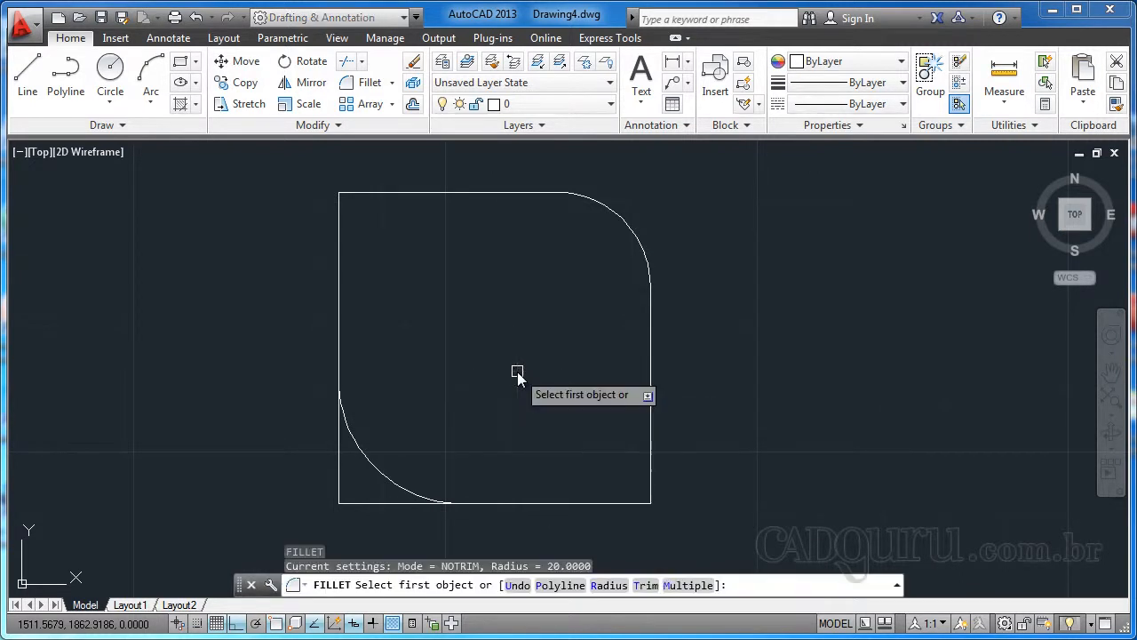
text(r)
key(Return)
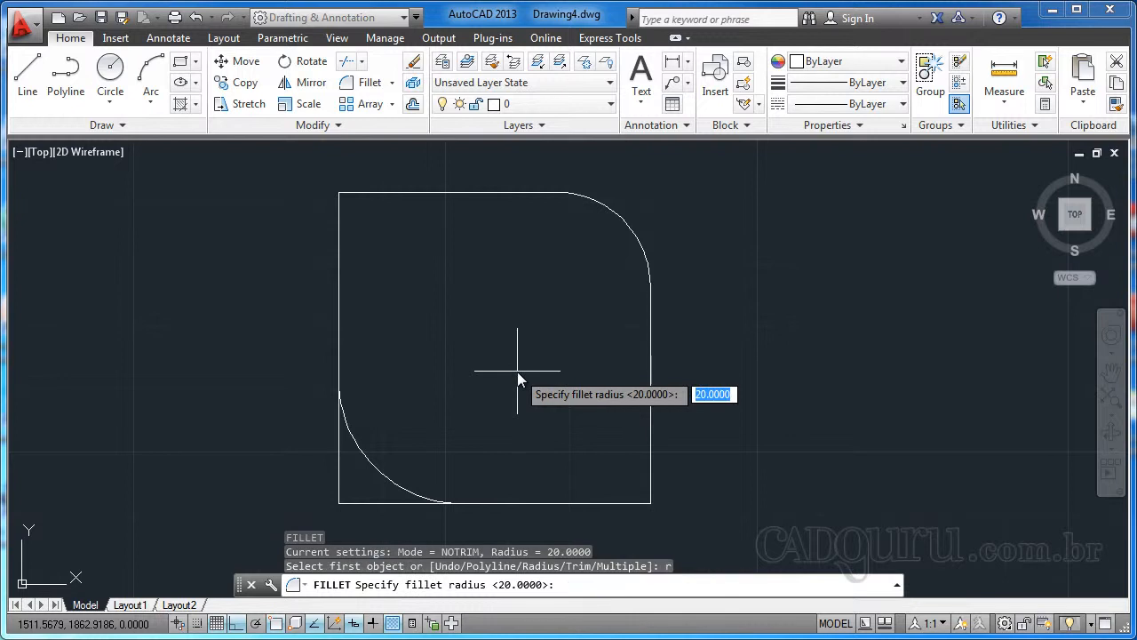
text(10)
key(Return)
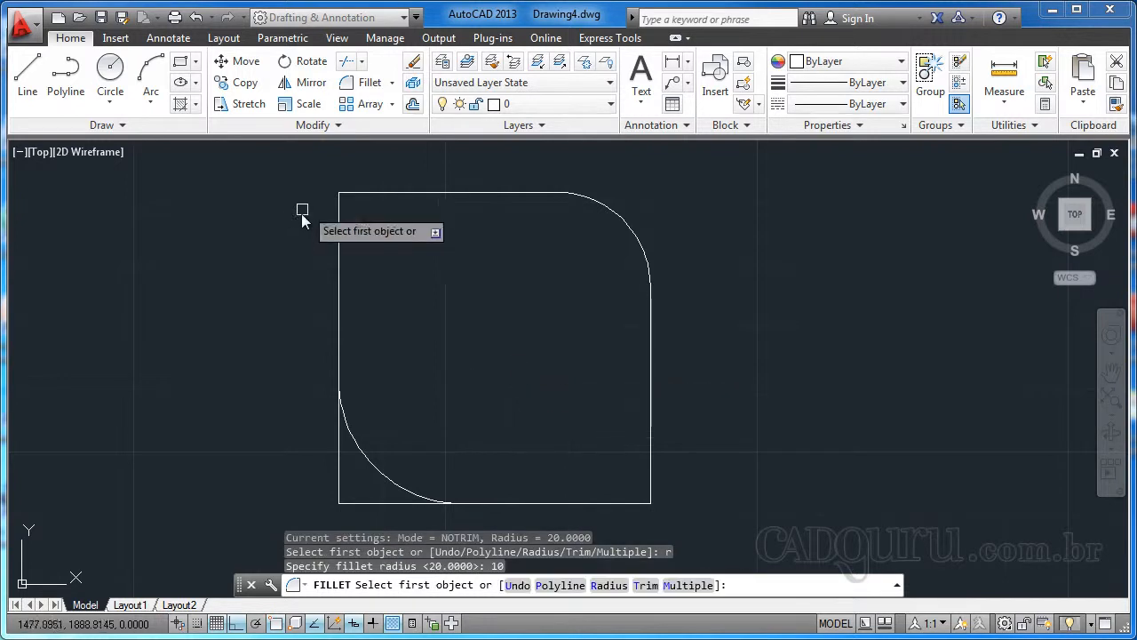
click(338, 253)
click(433, 190)
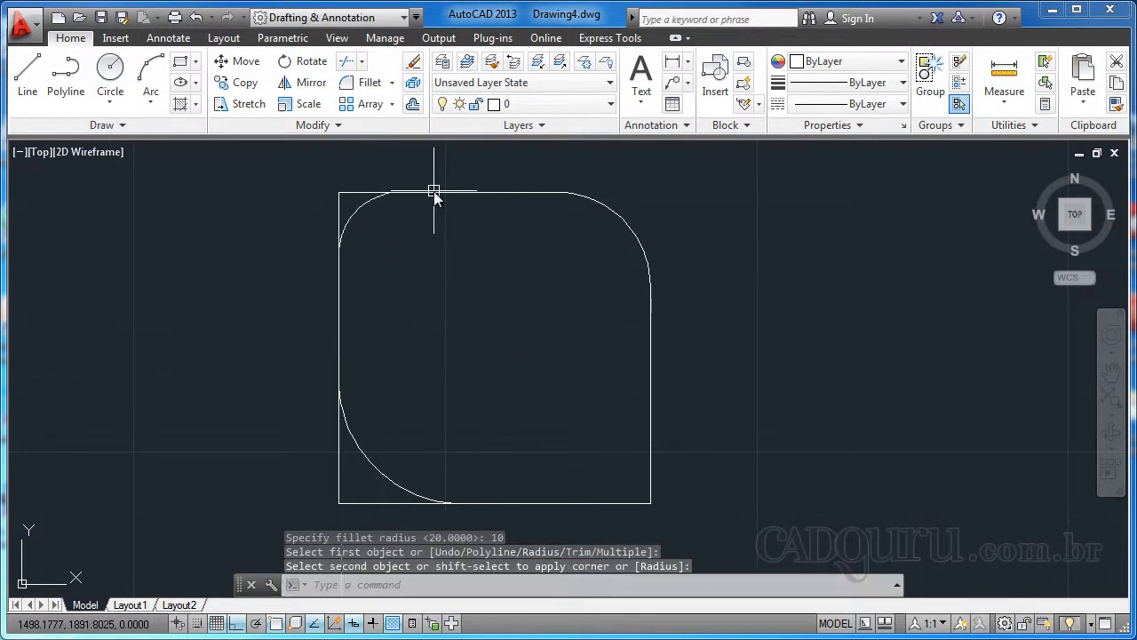
Examine the upper-left fillet arc and the original edges meeting at that corner.
scroll(391, 240, up, 5)
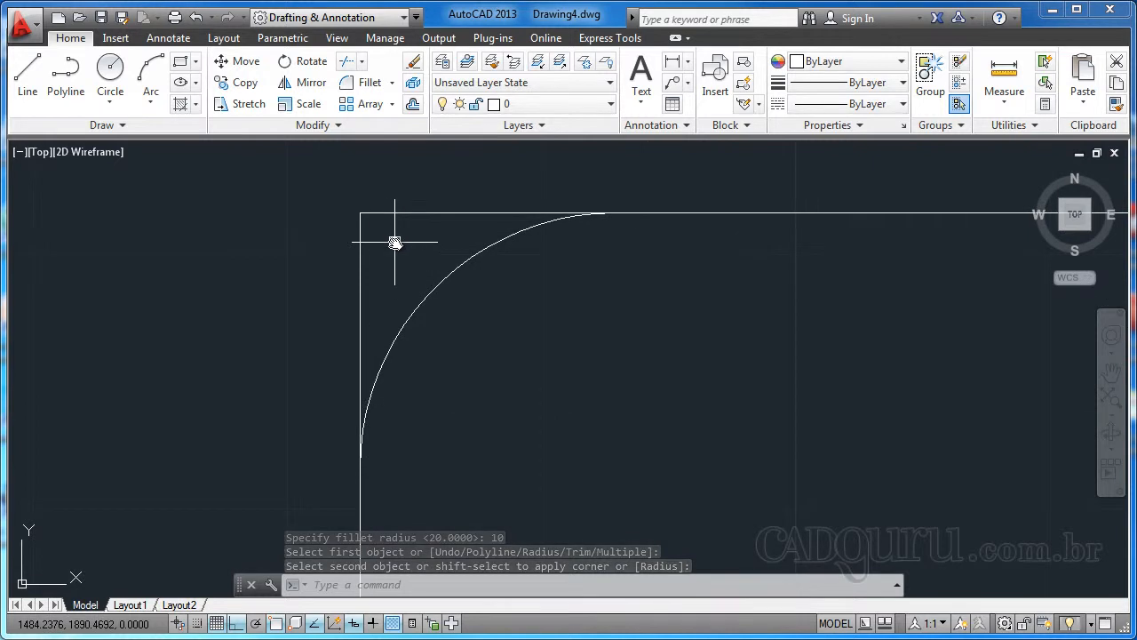
click(395, 242)
click(314, 185)
key(Escape)
scroll(382, 262, down, 5)
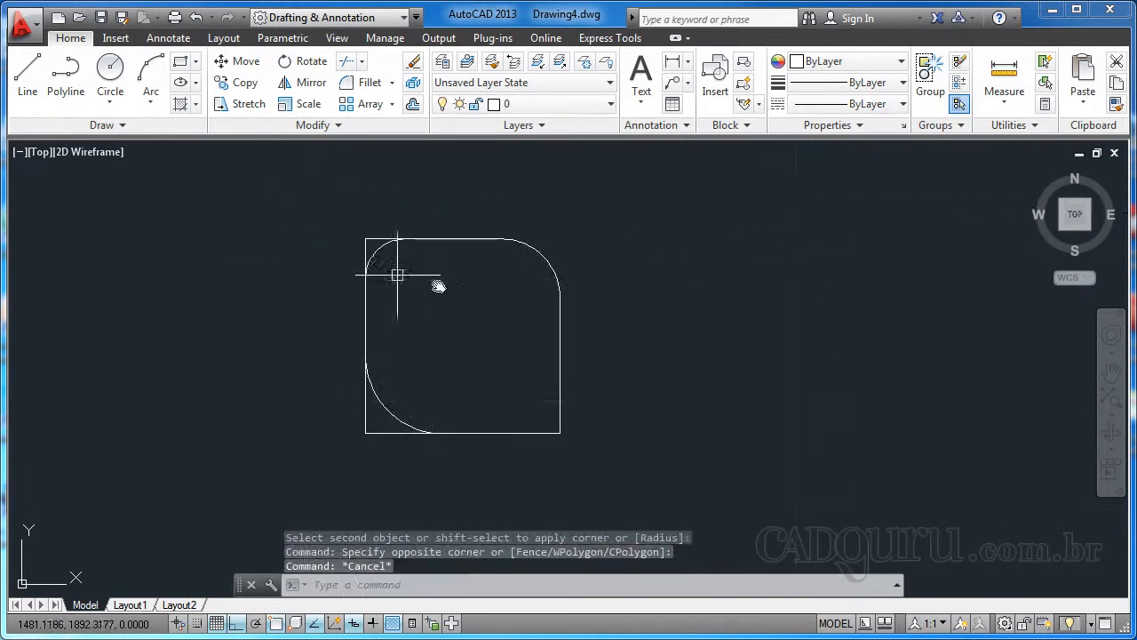
scroll(391, 266, up, 4)
scroll(479, 311, down, 4)
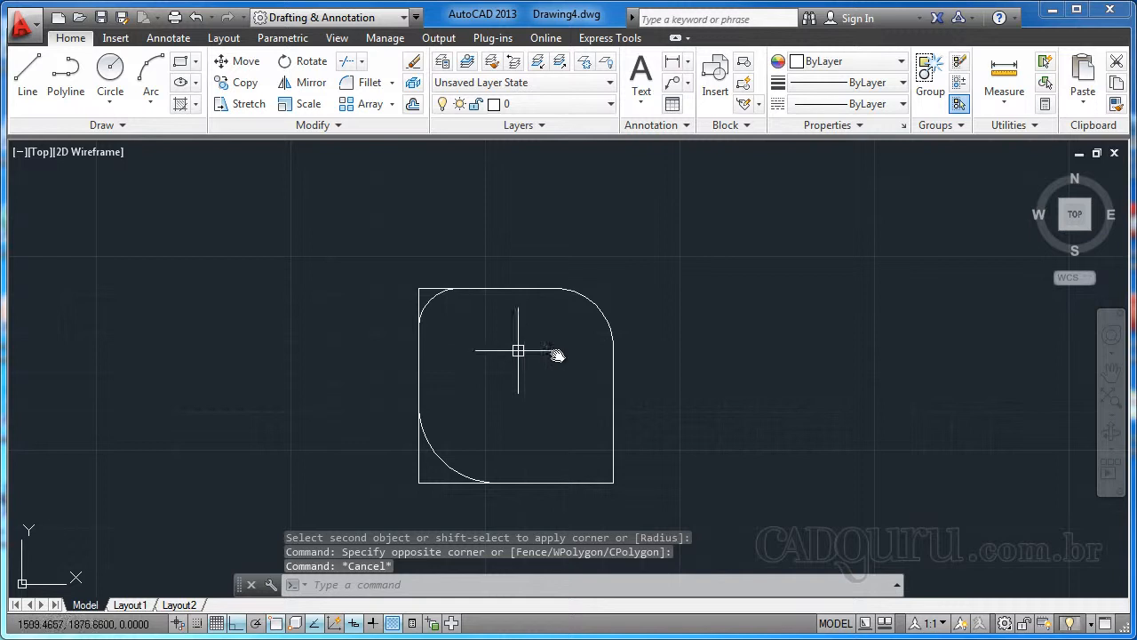
scroll(518, 350, up, 2)
mouse_move(518, 350)
middle_down()
mouse_move(465, 330)
mouse_move(519, 319)
middle_up()
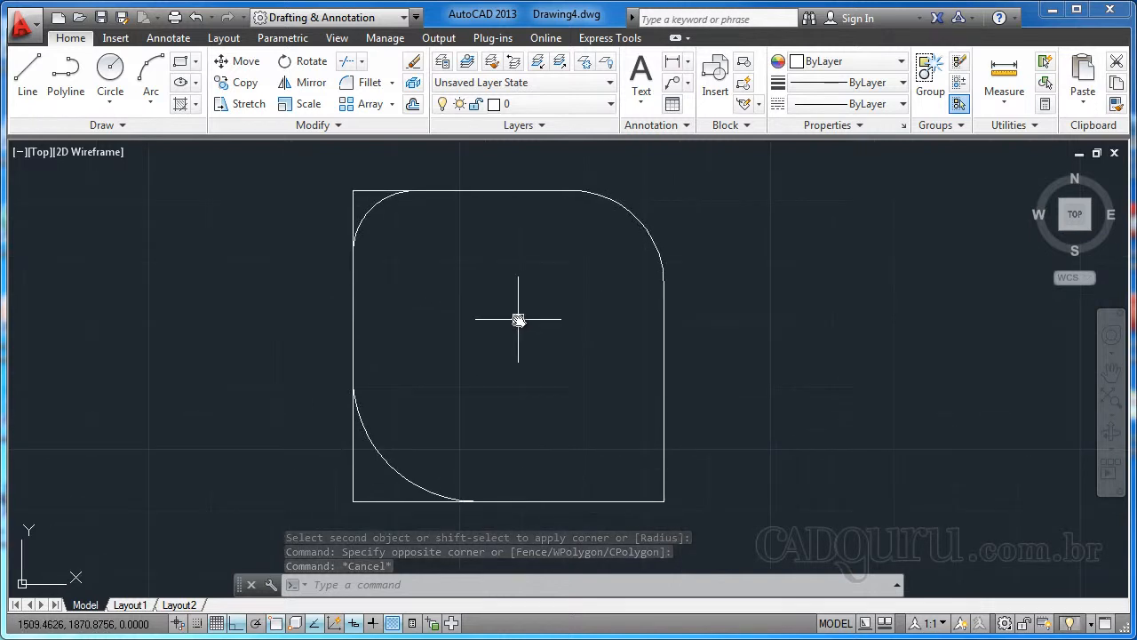
Restart the Fillet command and switch its trim mode from No trim to Trim.
text(f)
key(Return)
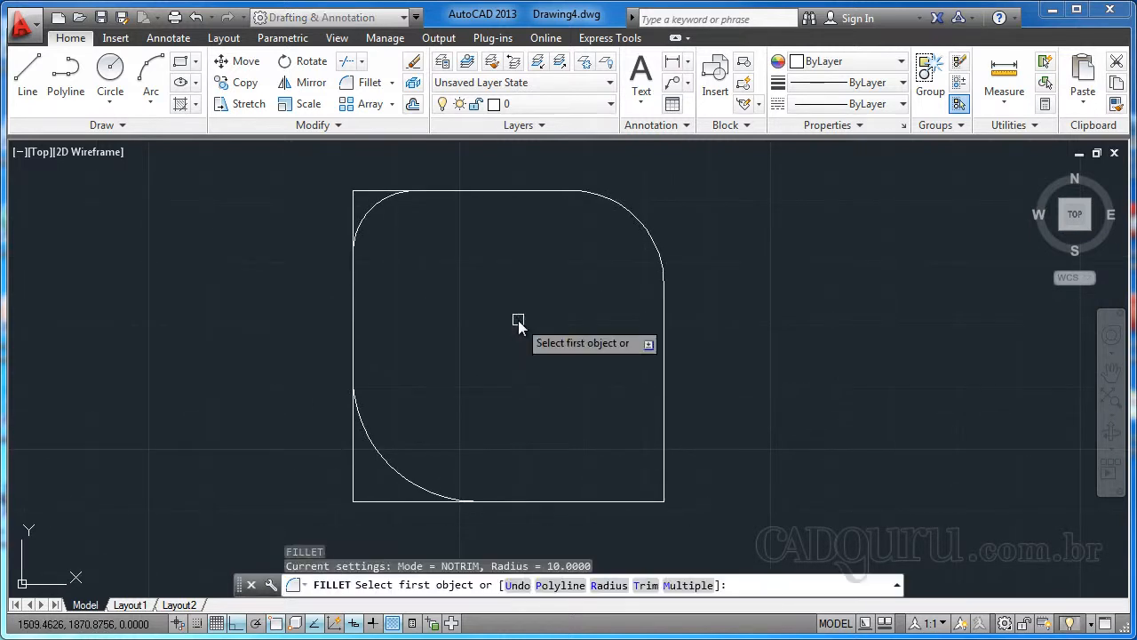
text(t)
key(Return)
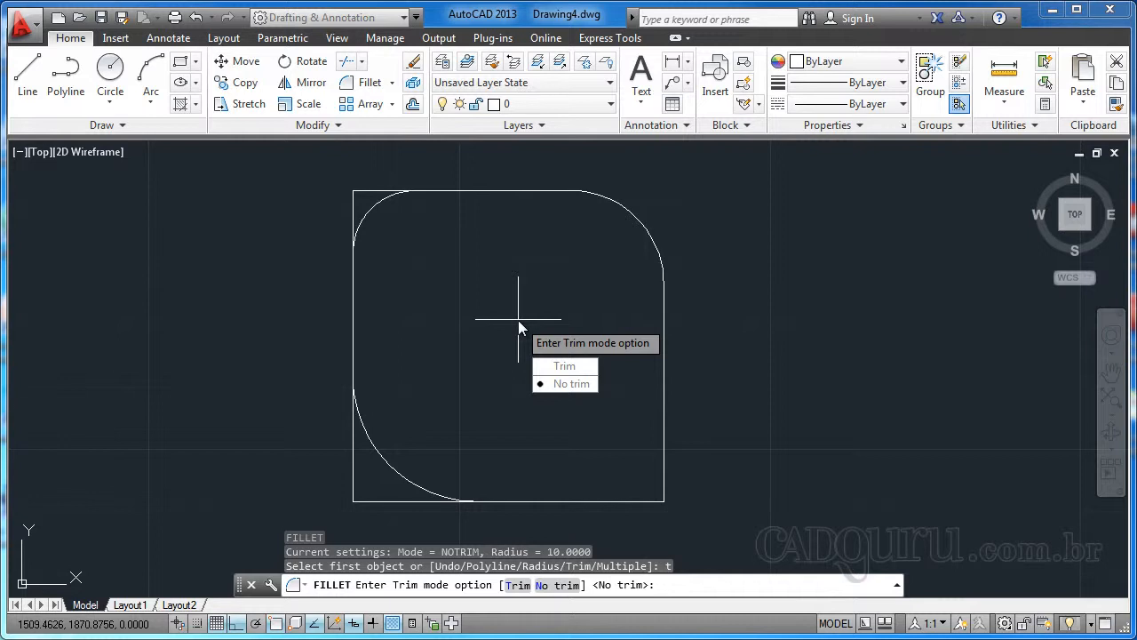
click(565, 366)
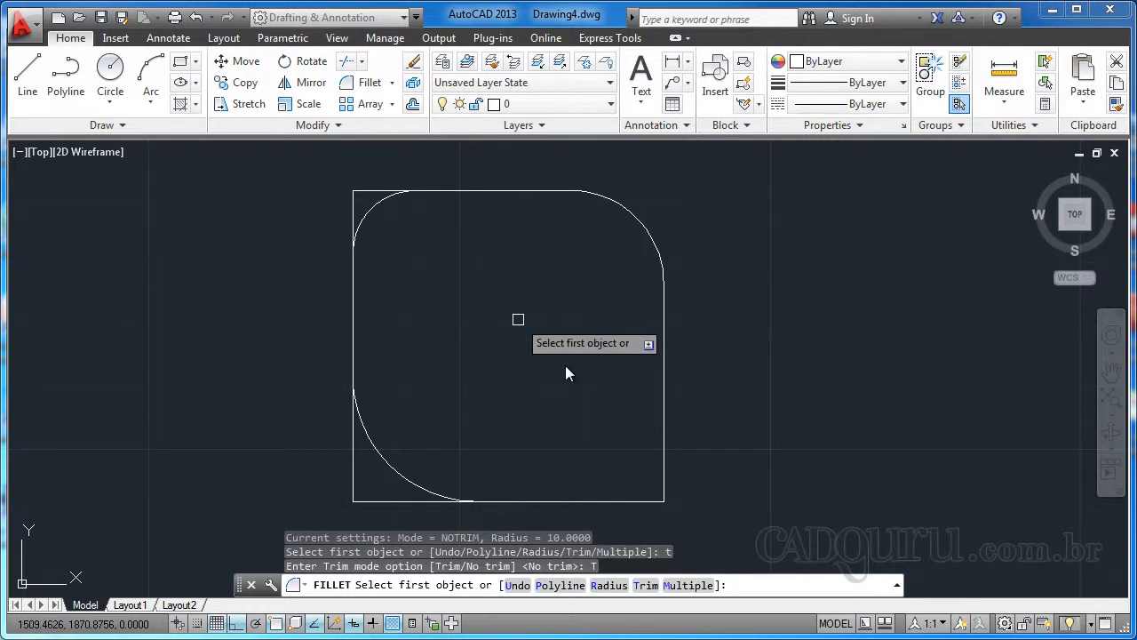
Set the fillet radius to 10 and fillet the square's lower-right corner between the bottom and right edges.
text(r)
key(Return)
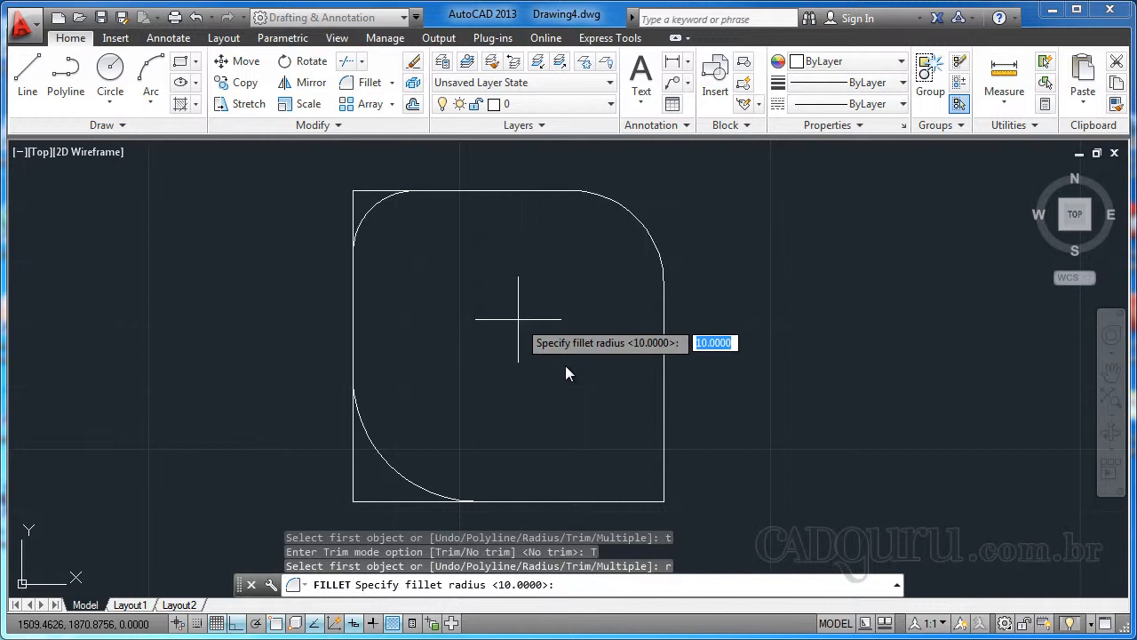
text(10)
key(Return)
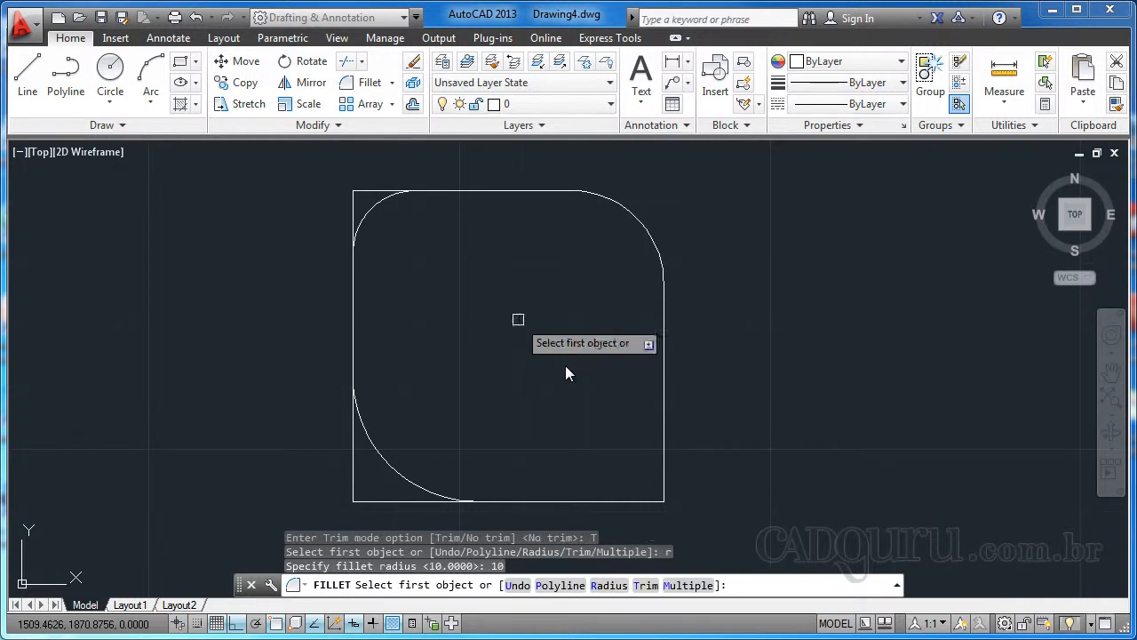
click(635, 501)
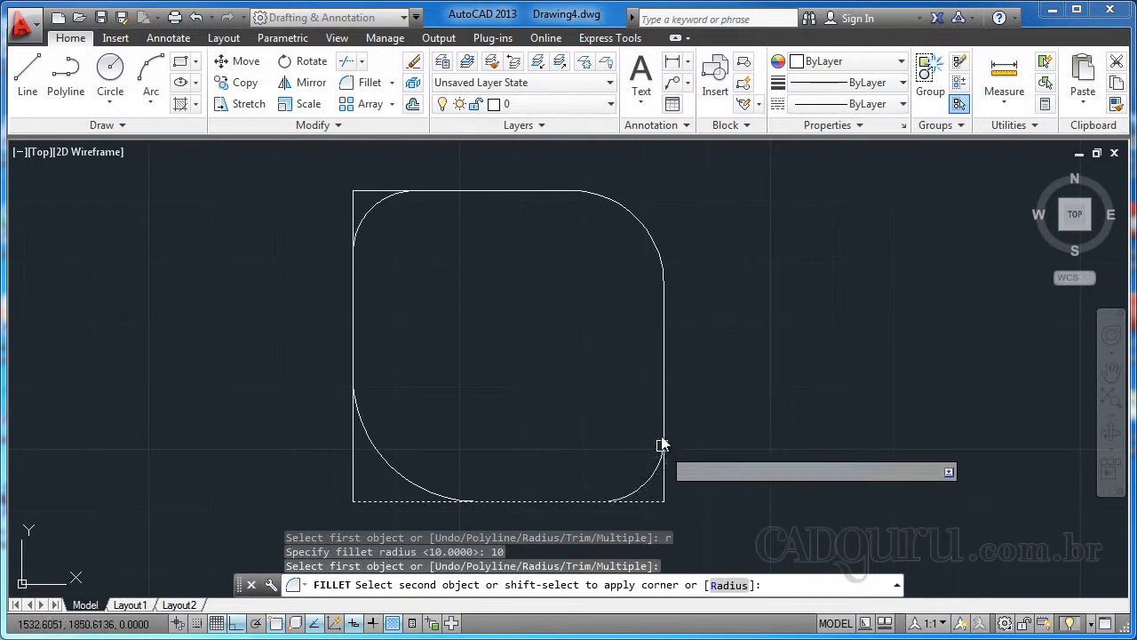
click(661, 408)
scroll(621, 406, up, 3)
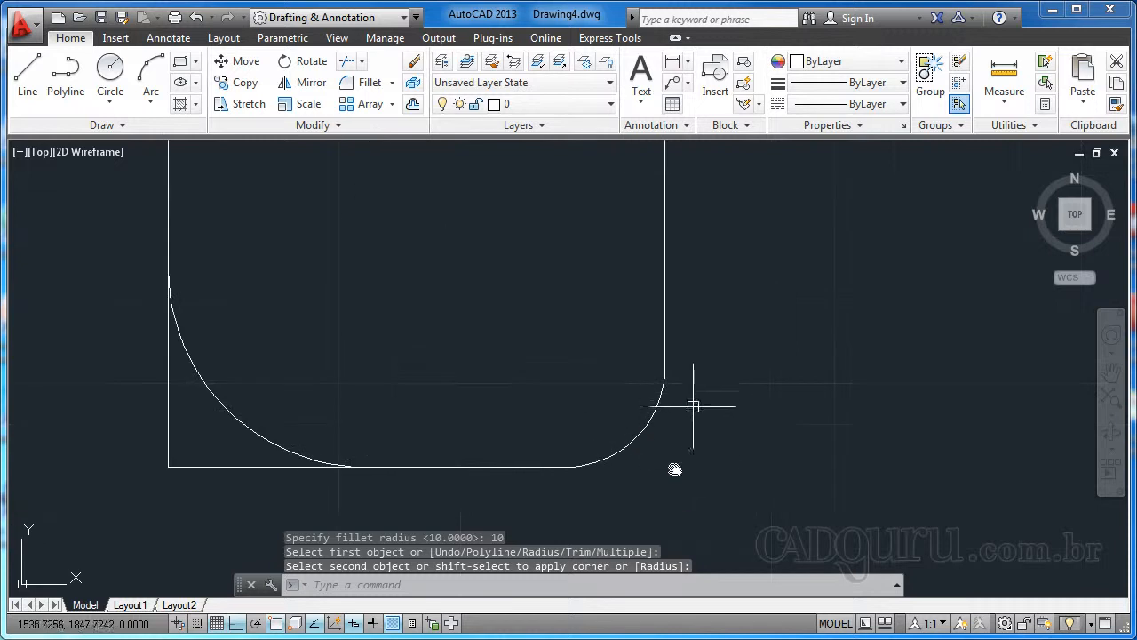
scroll(574, 408, down, 3)
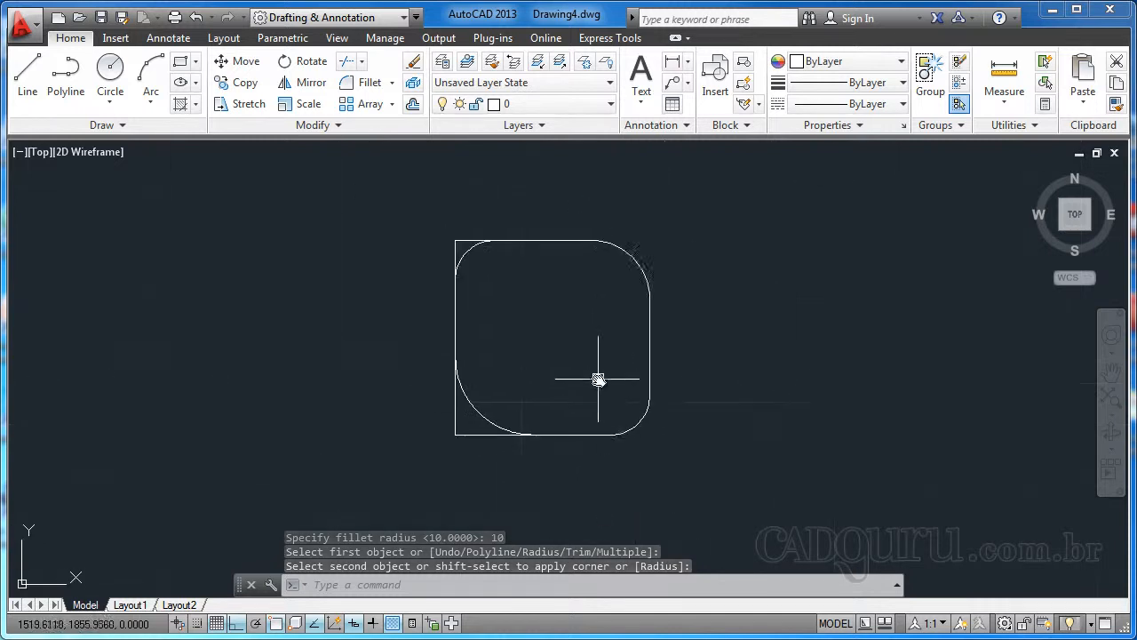
scroll(613, 391, up, 2)
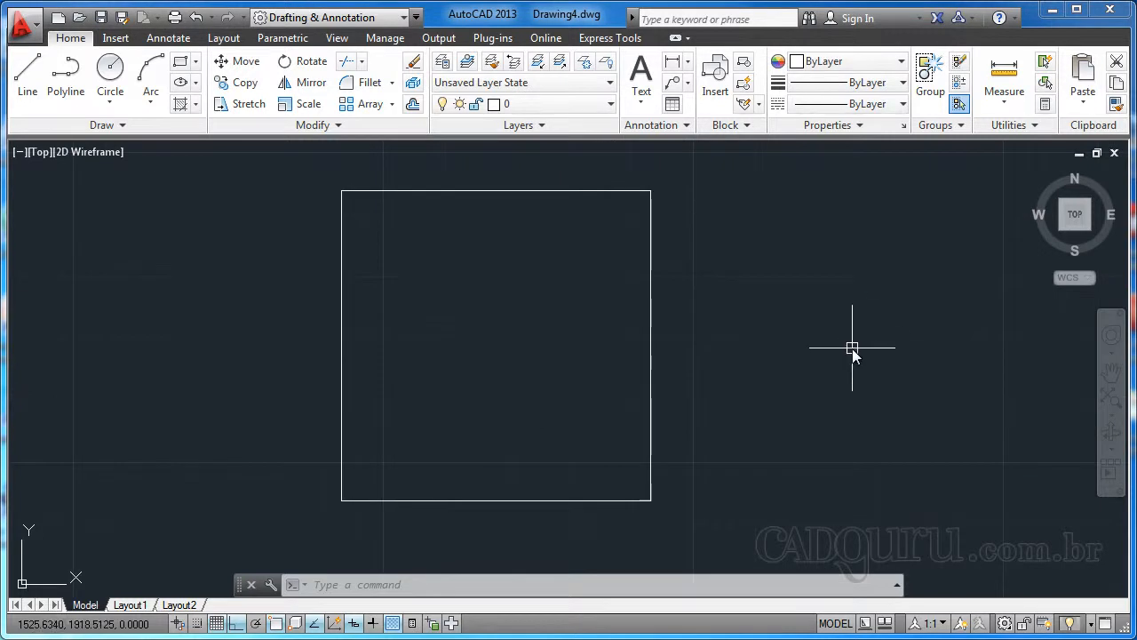
middle_drag(510, 340, 533, 339)
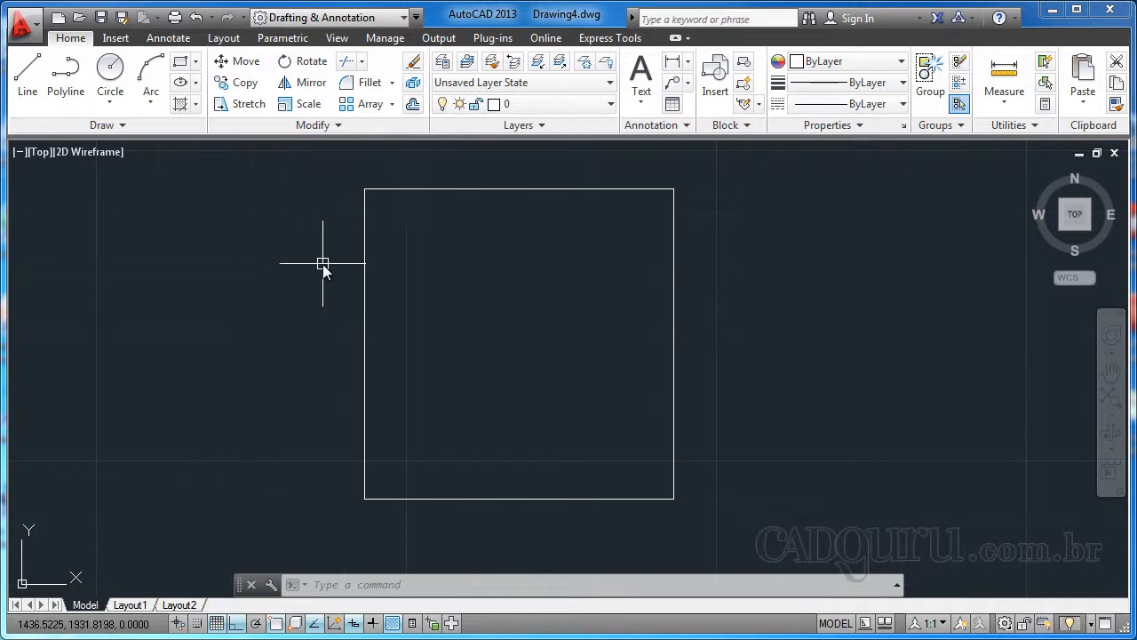
middle_drag(302, 274, 297, 284)
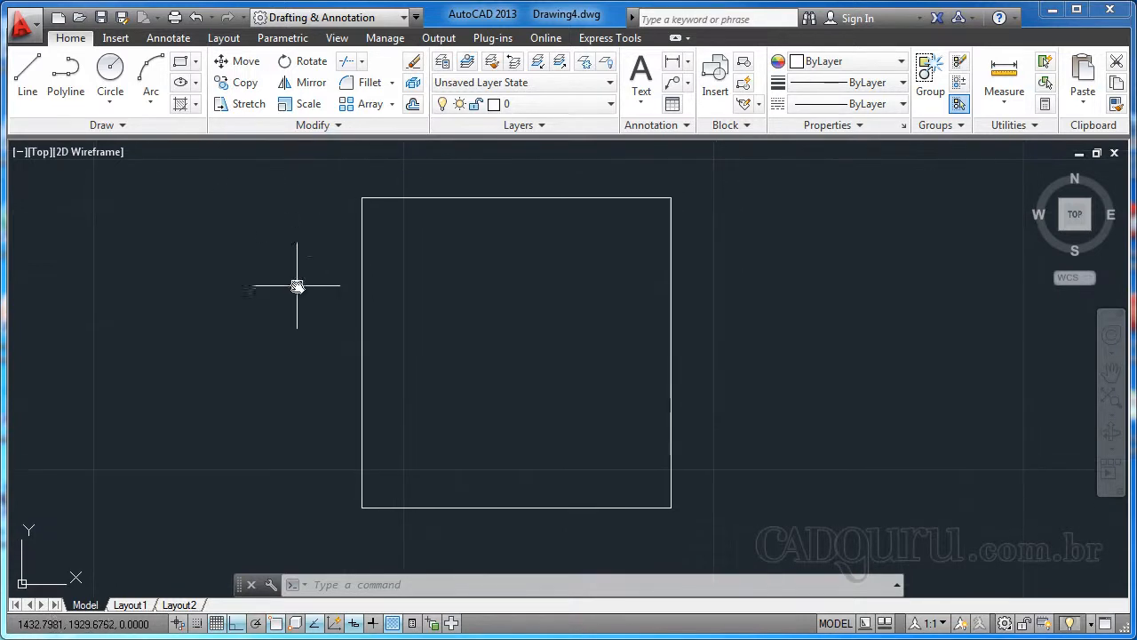
click(391, 82)
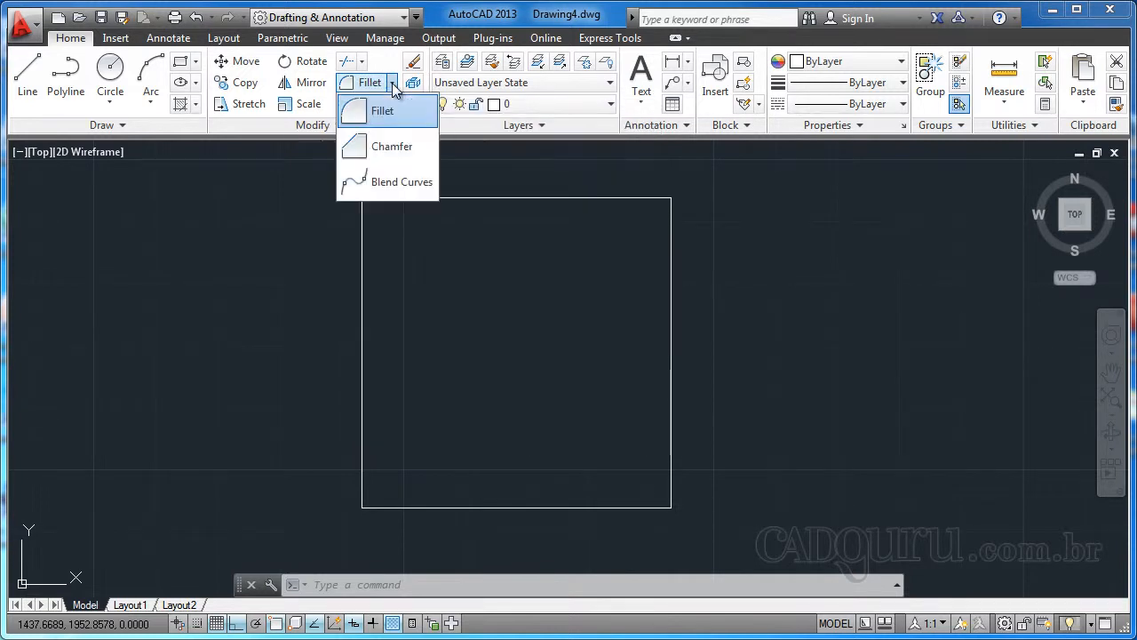
click(382, 156)
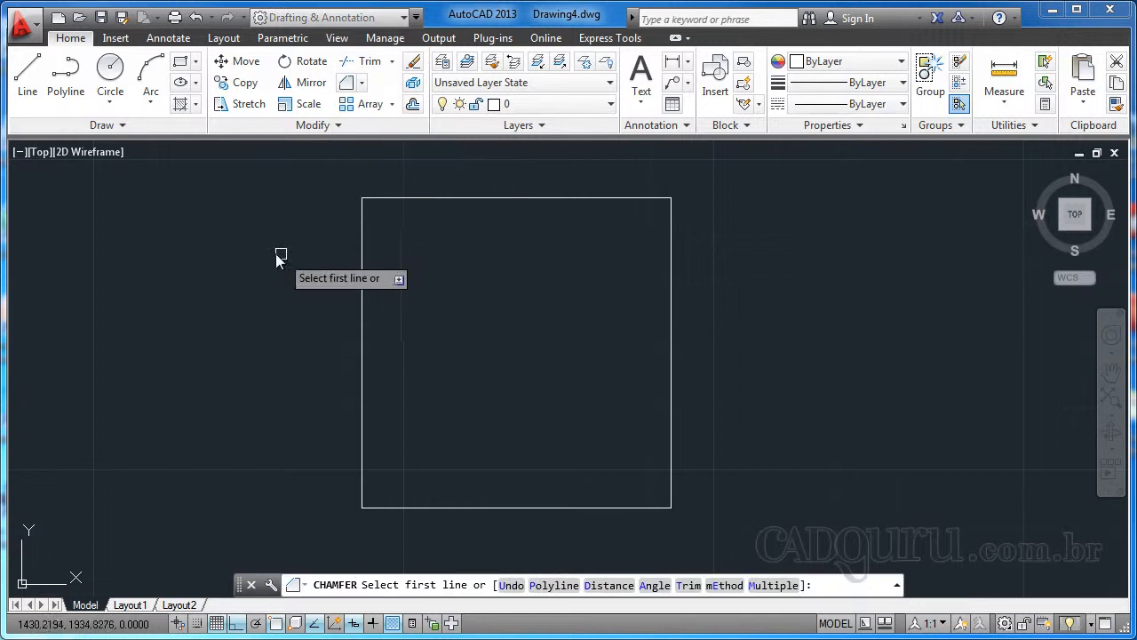
key(Escape)
middle_drag(381, 337, 417, 343)
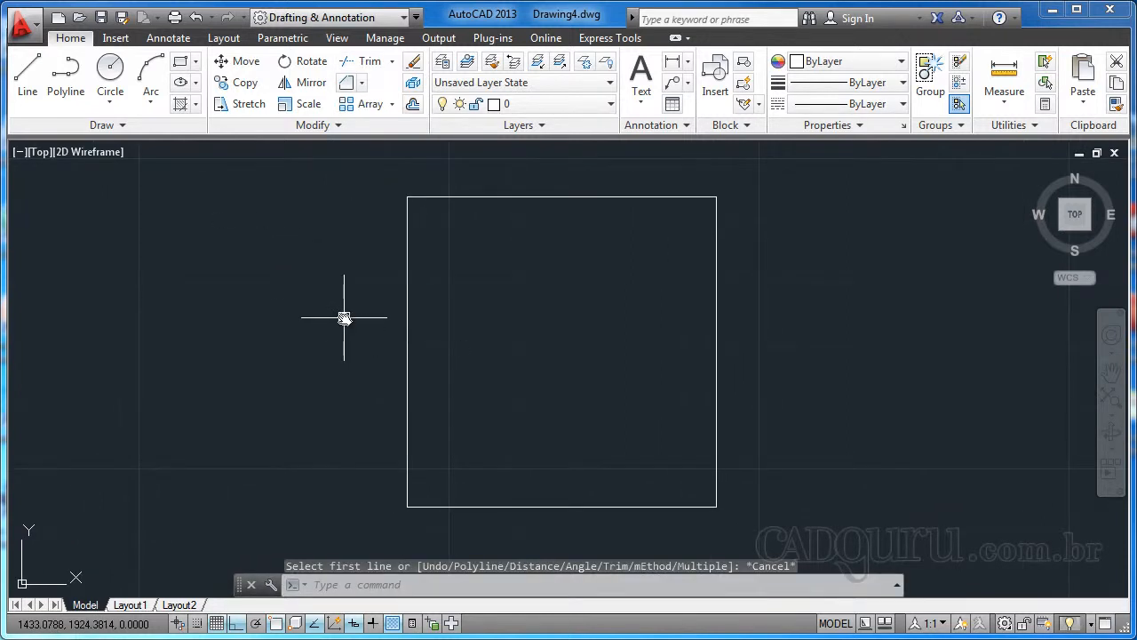
Chamfer the square's upper-right corner from the top edge to the right edge with a length of 20 and an angle of 45.
text(cha)
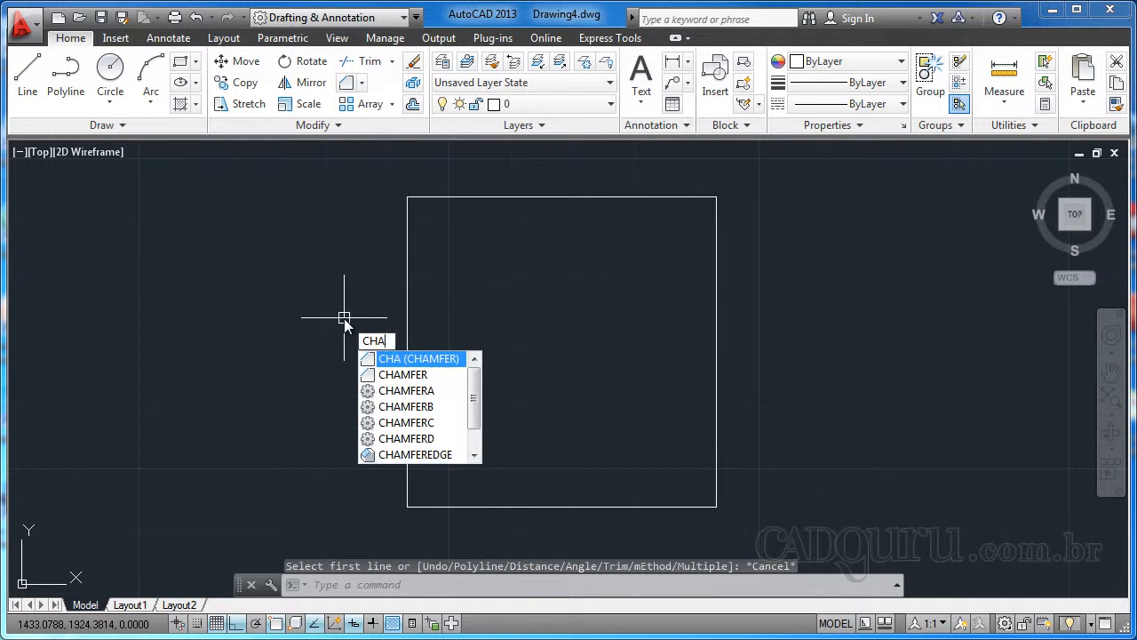
key(Return)
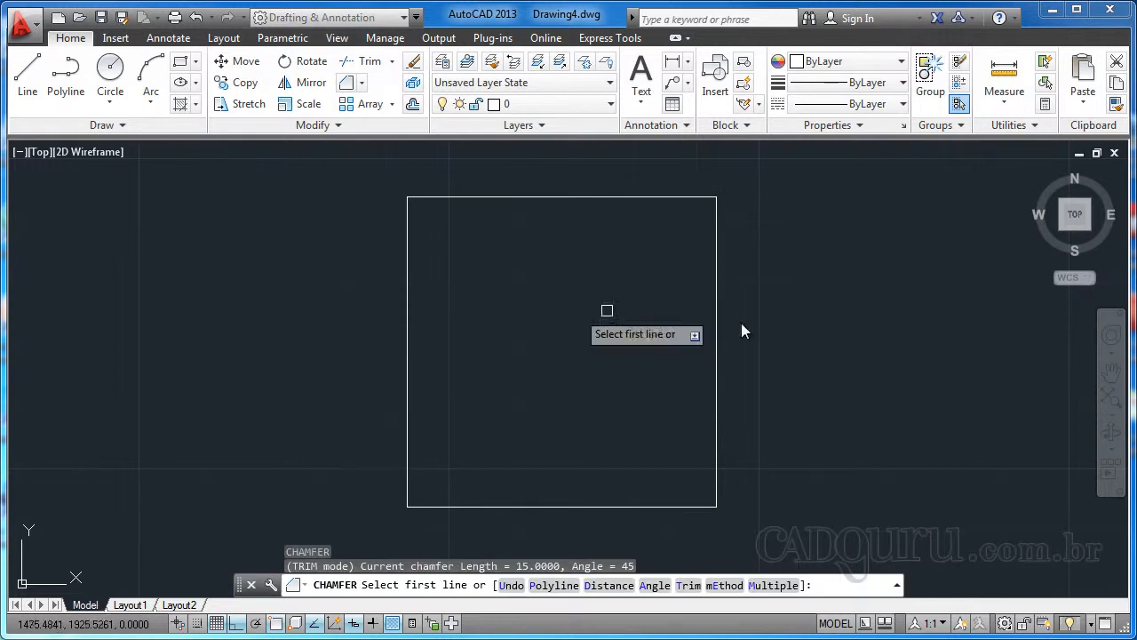
middle_drag(817, 383, 719, 381)
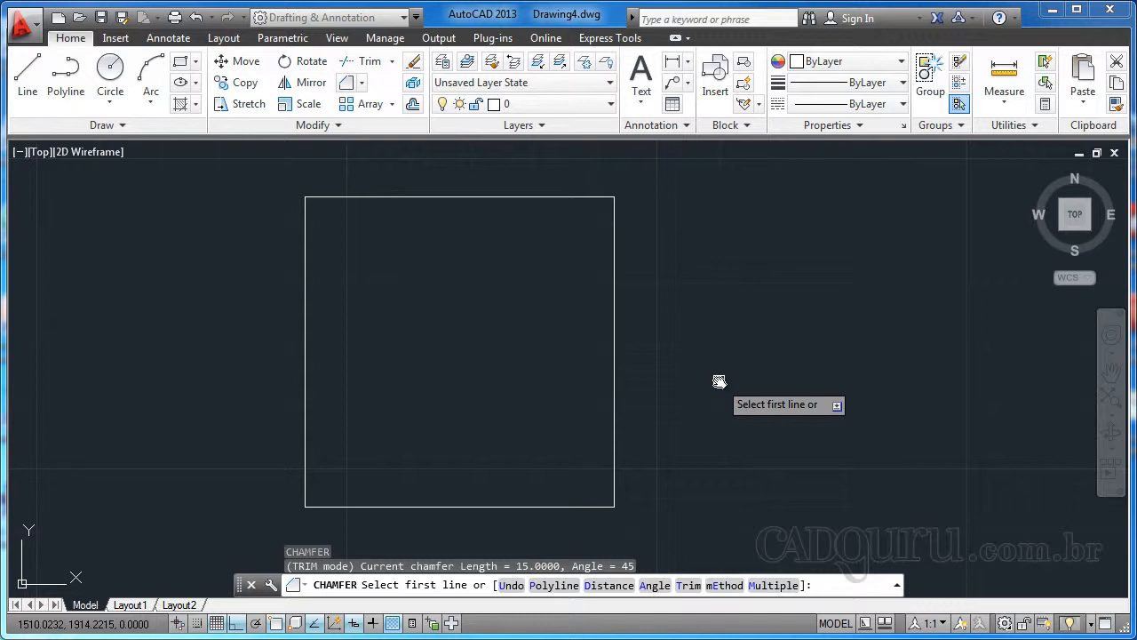
text(a)
key(Return)
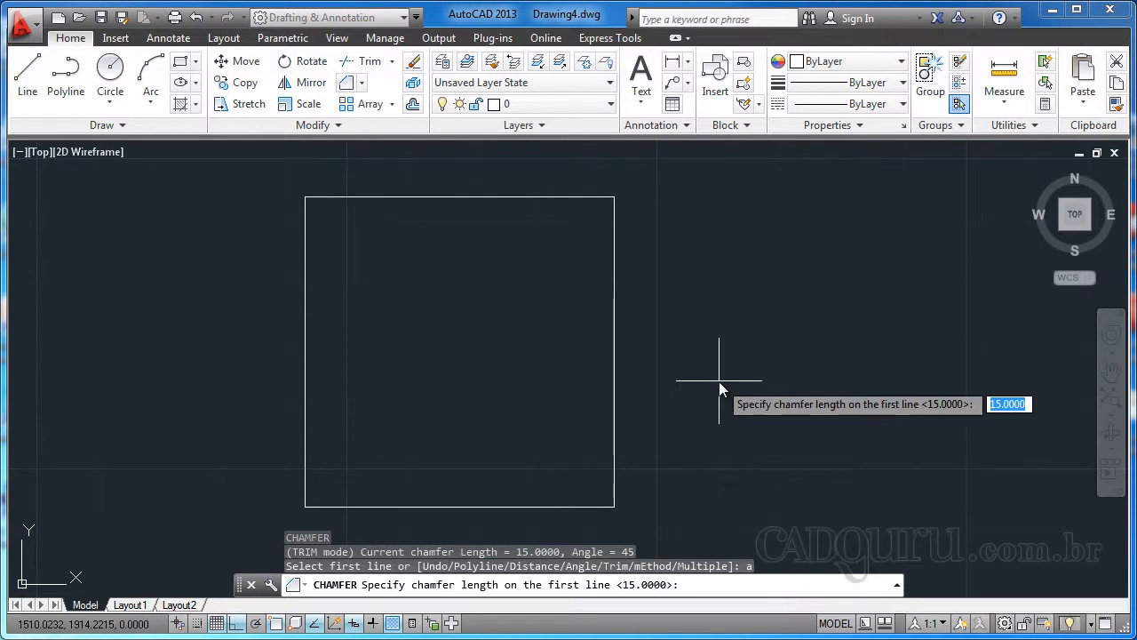
text(20)
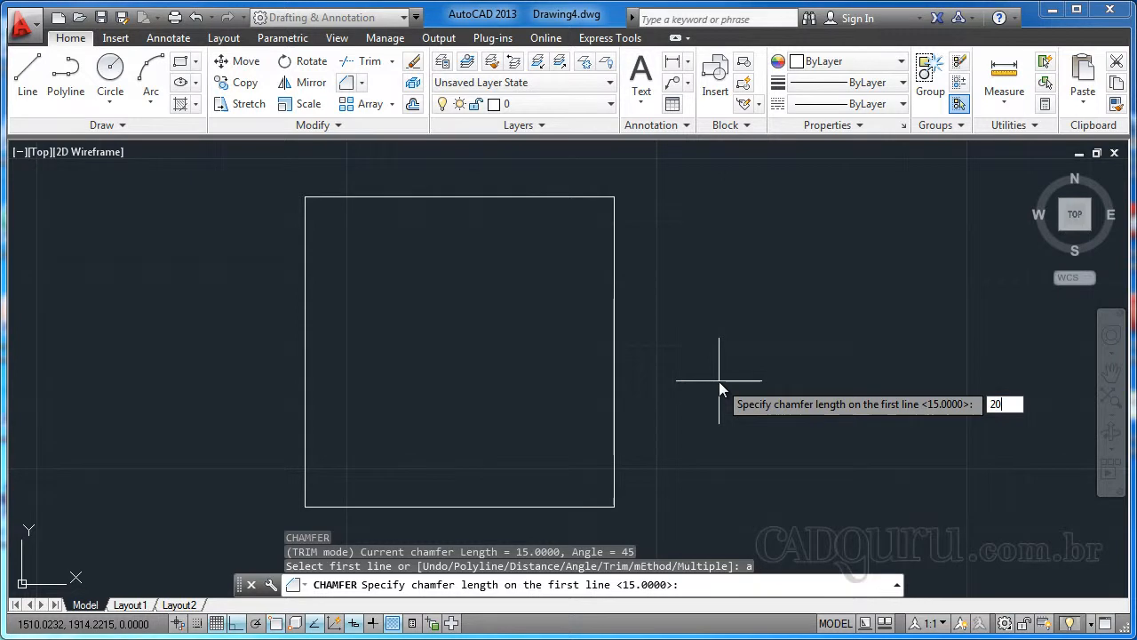
key(Return)
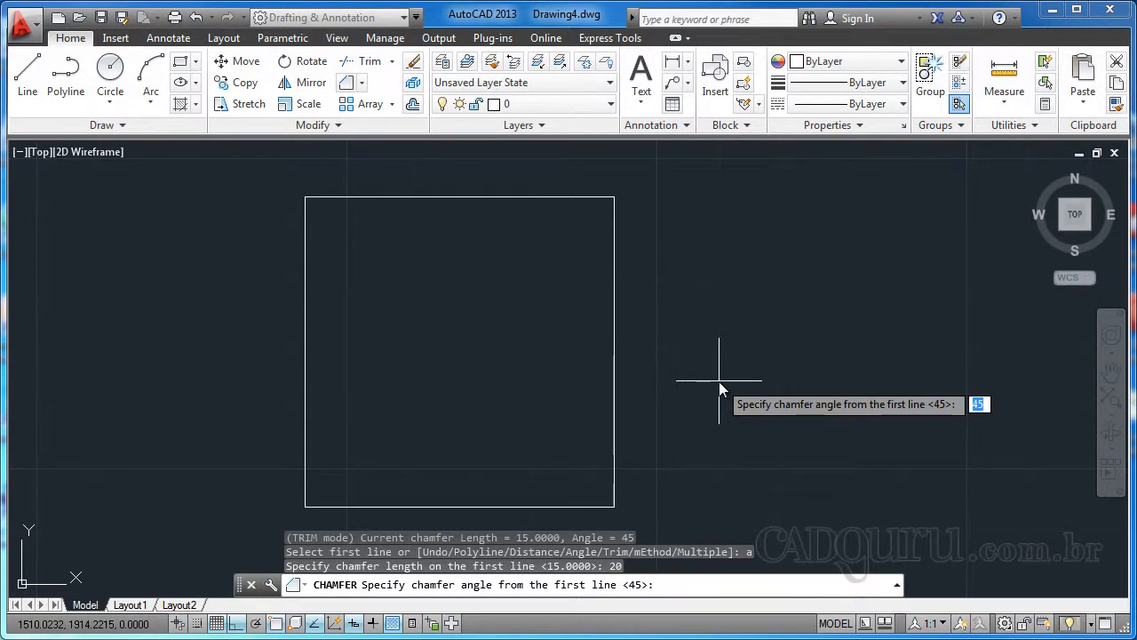
text(45)
key(Return)
mouse_move(524, 311)
middle_down()
mouse_move(517, 302)
mouse_move(503, 322)
middle_up()
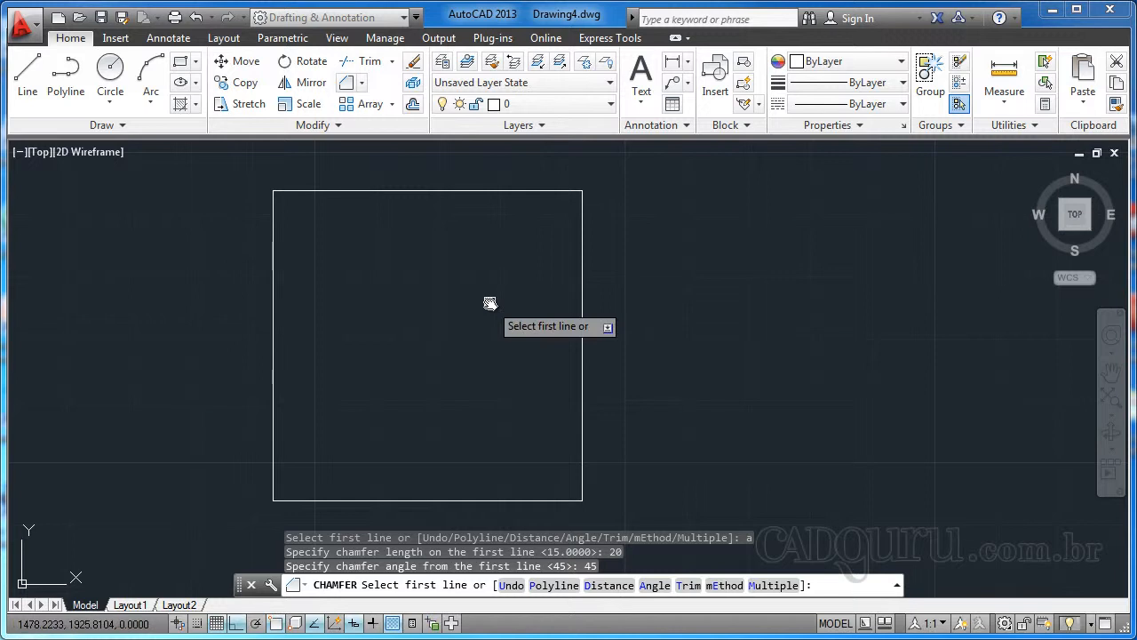
click(495, 190)
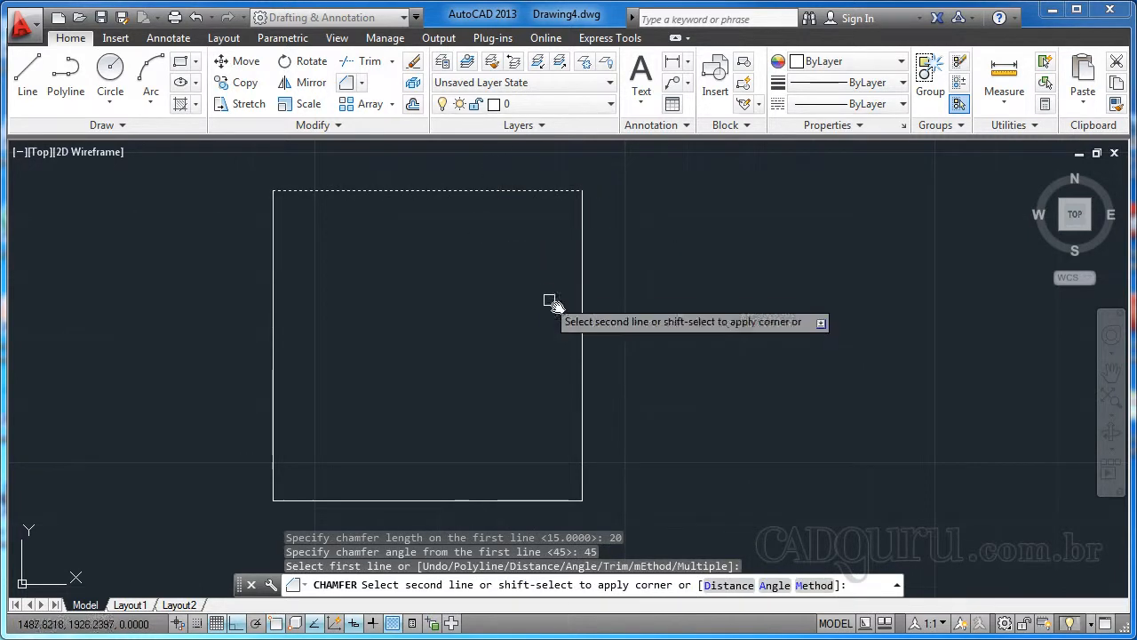
click(582, 325)
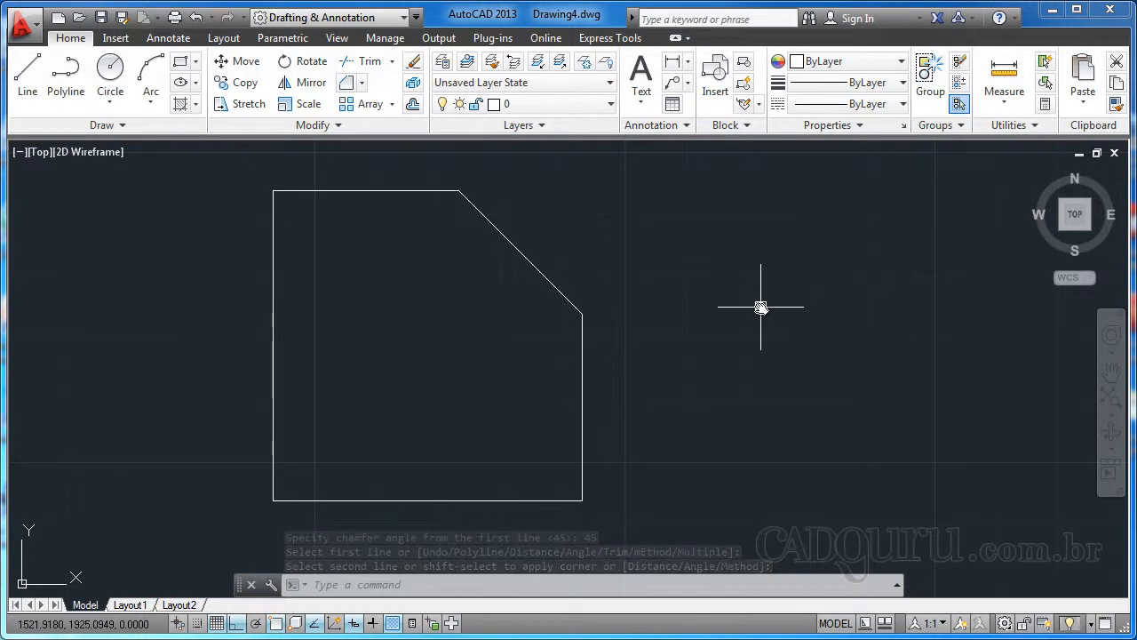
Restart the Chamfer command and set its trim mode to No trim.
middle_drag(398, 376, 447, 358)
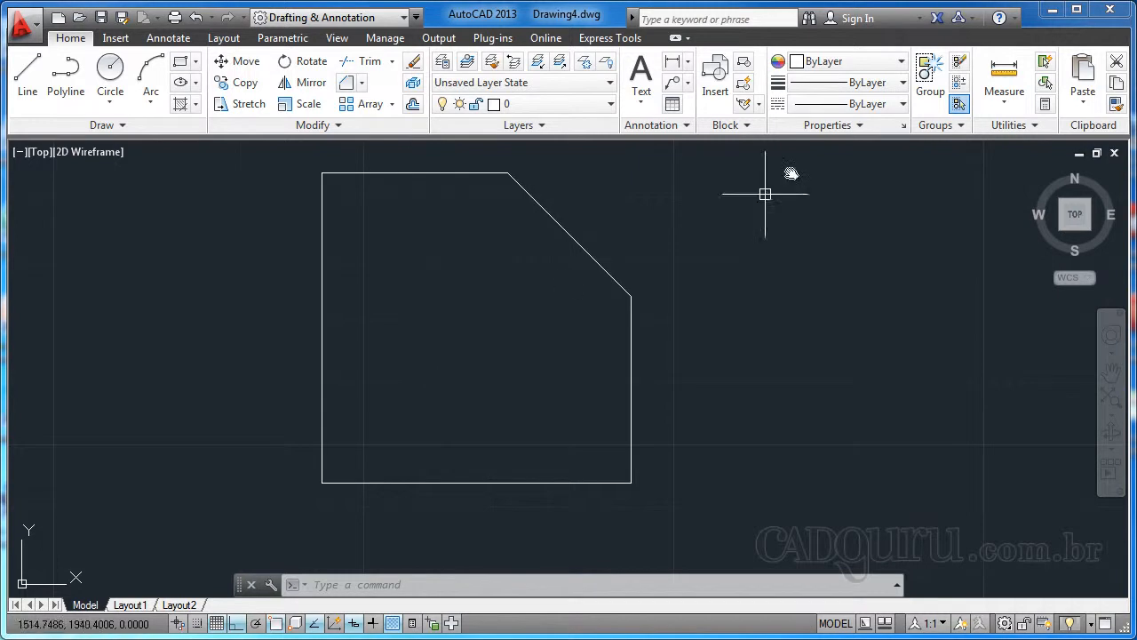
middle_drag(554, 161, 562, 176)
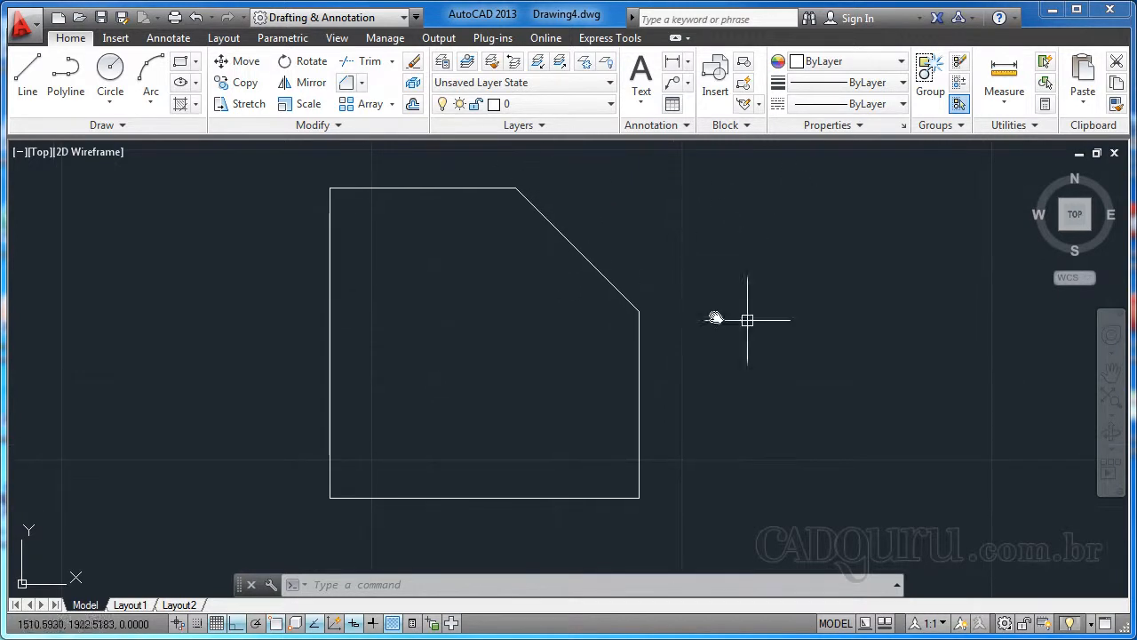
middle_drag(504, 402, 530, 391)
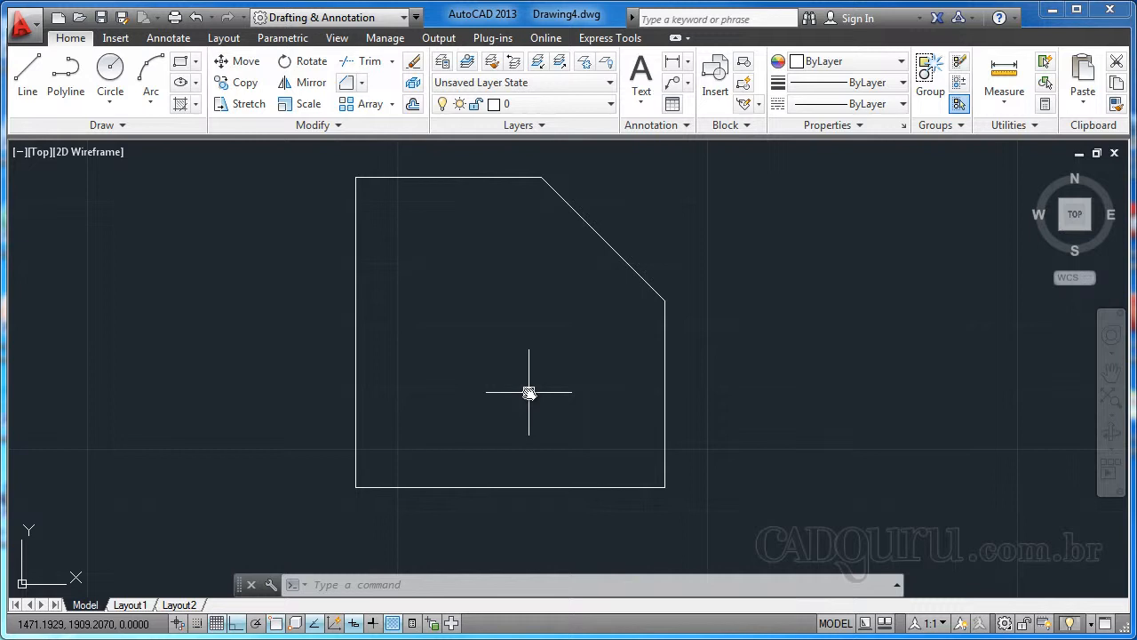
text(cha)
key(Return)
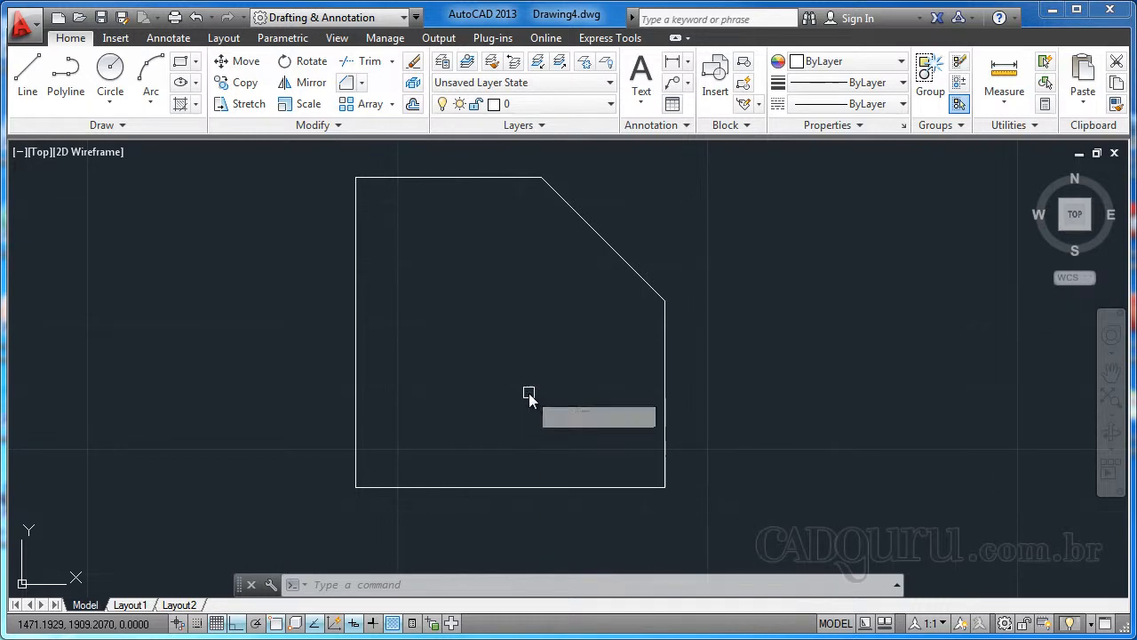
text(t)
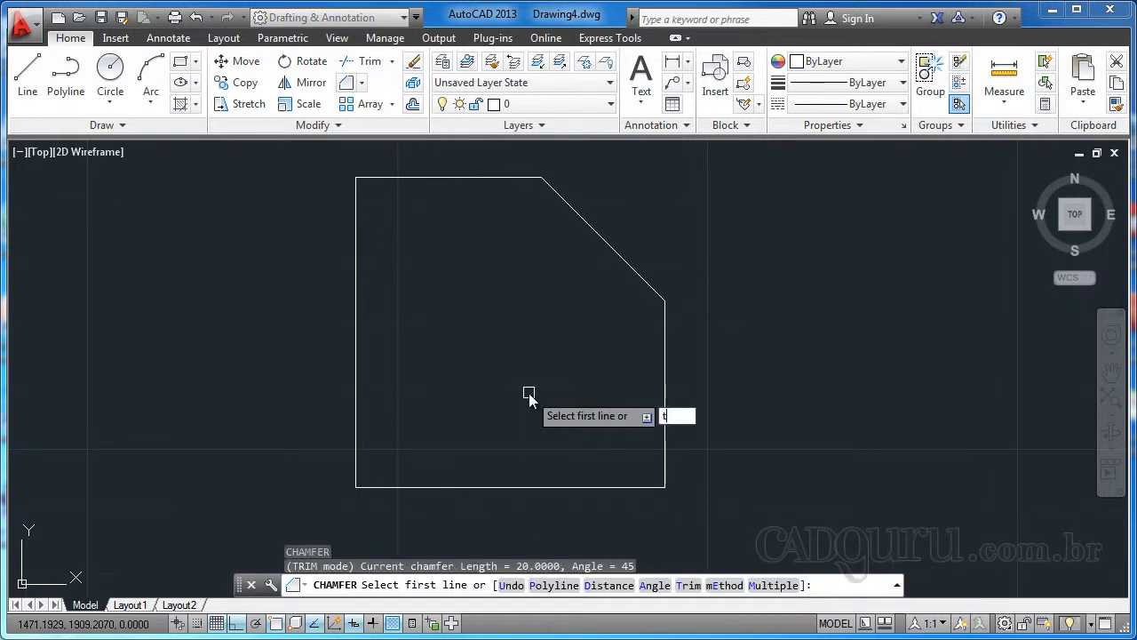
key(Return)
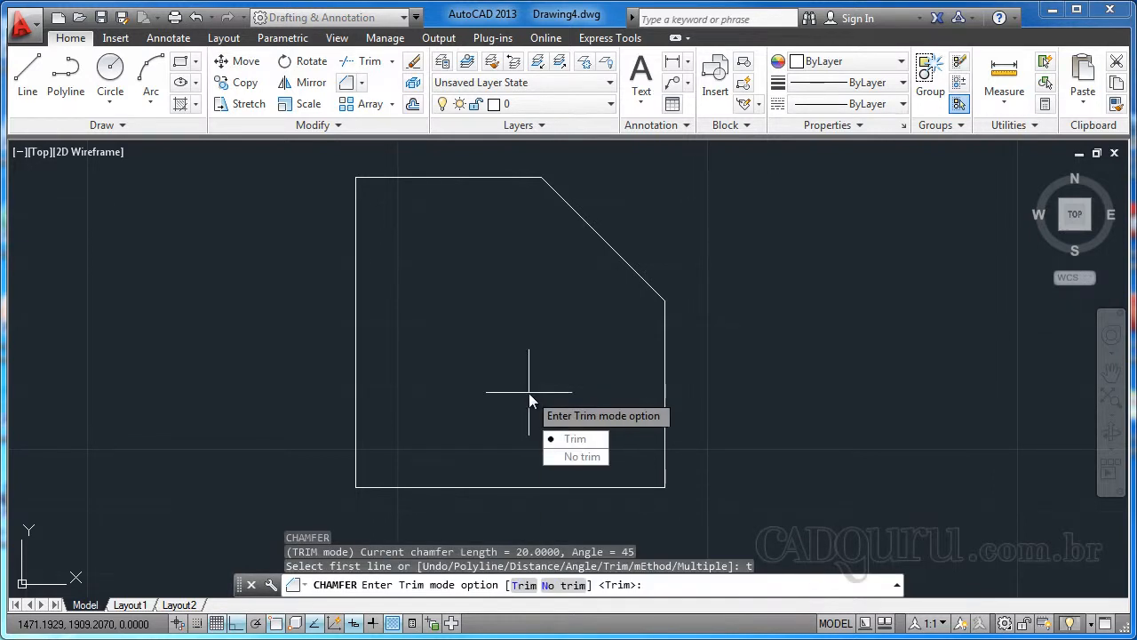
click(575, 456)
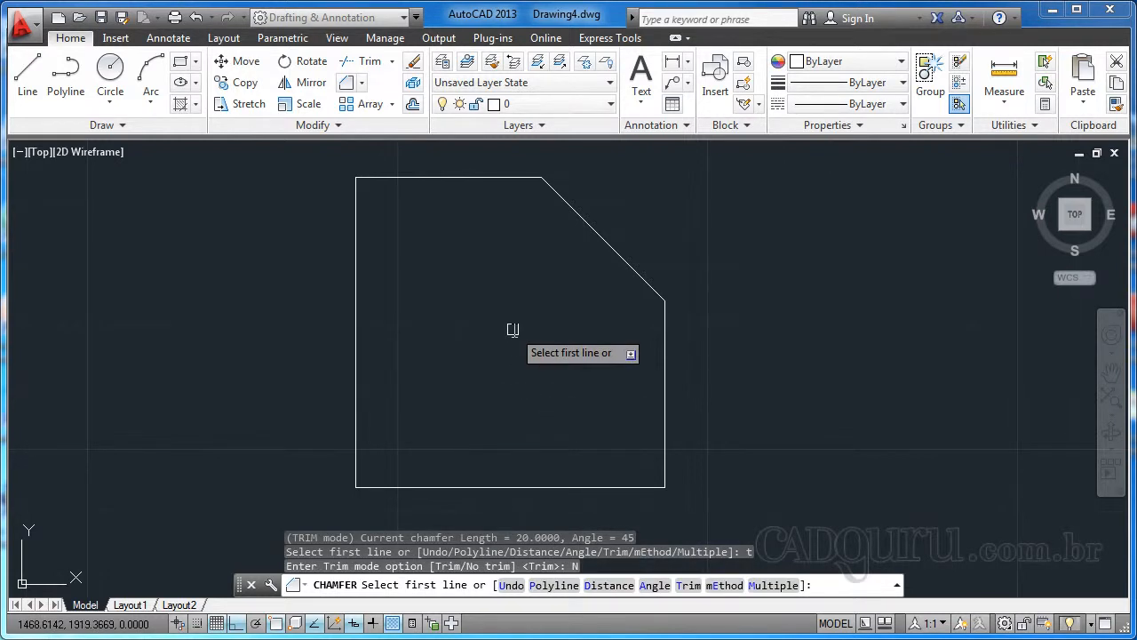
Chamfer the square's lower-left corner from the bottom edge to the left edge with a length of 15 and an angle of 60.
text(a)
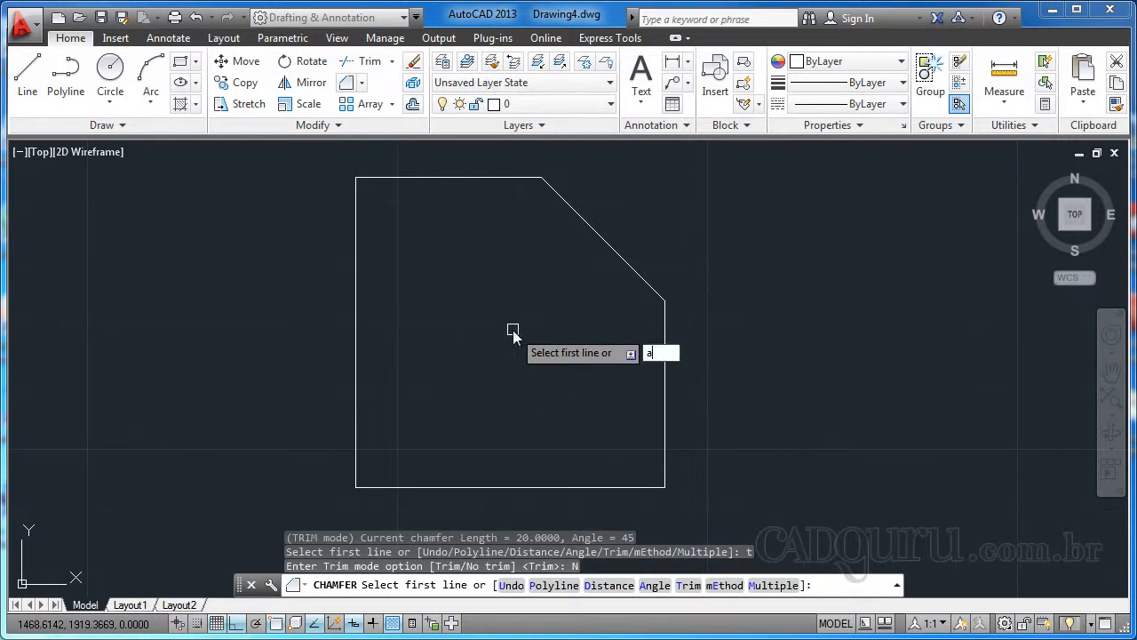
key(Return)
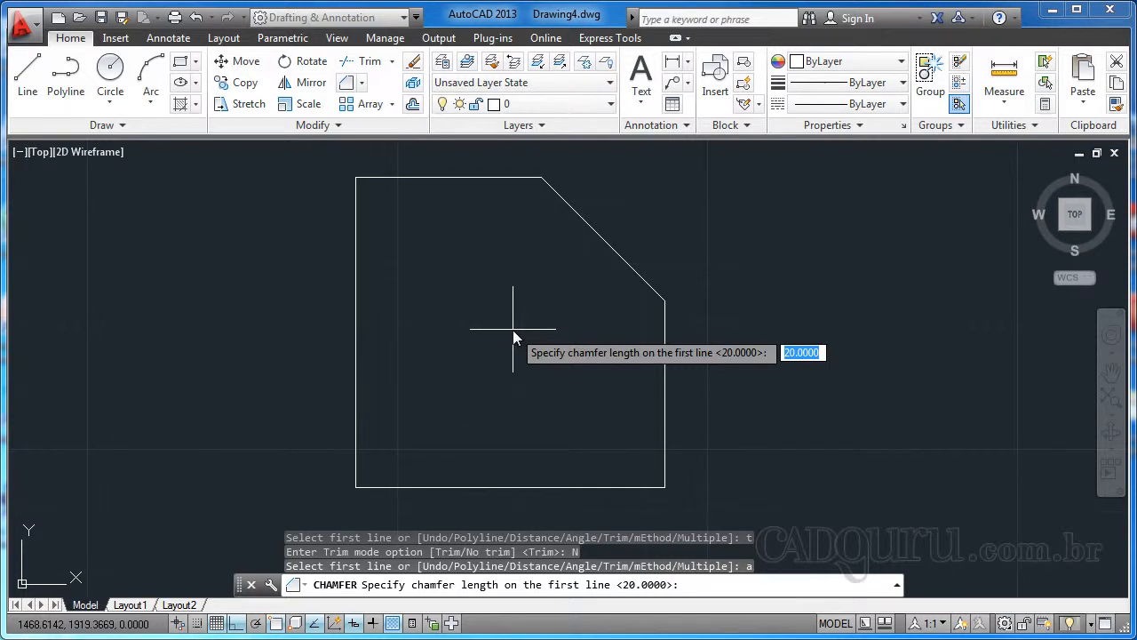
text(15)
key(Return)
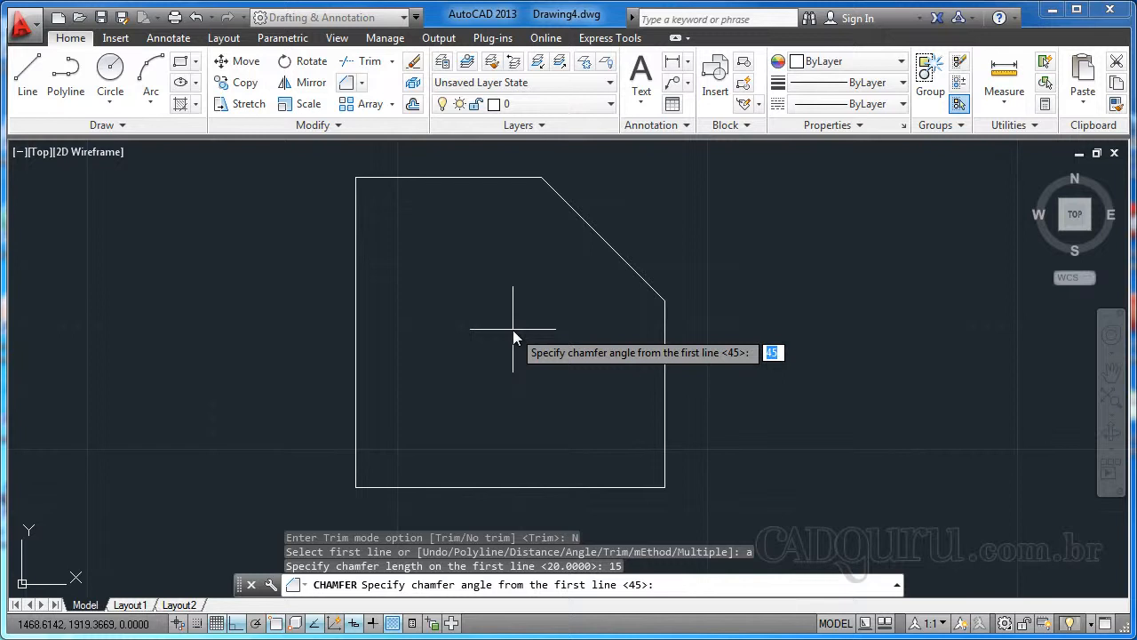
text(60)
key(Return)
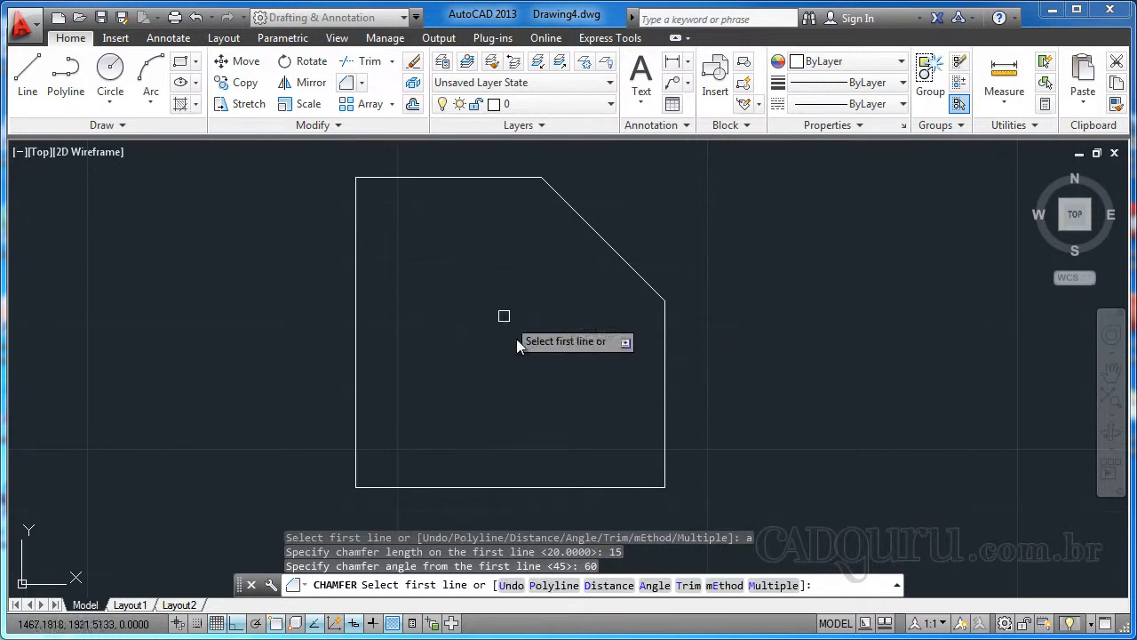
click(489, 486)
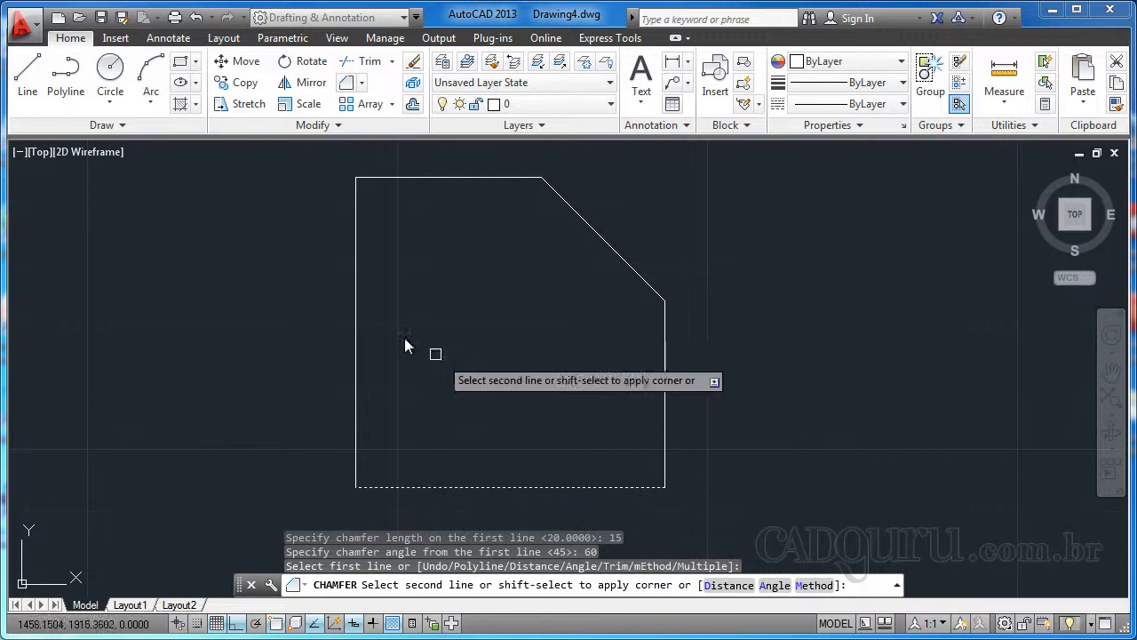
click(356, 342)
Examine the untrimmed chamfer line and the original edges at the square's lower-left corner.
scroll(469, 401, up, 2)
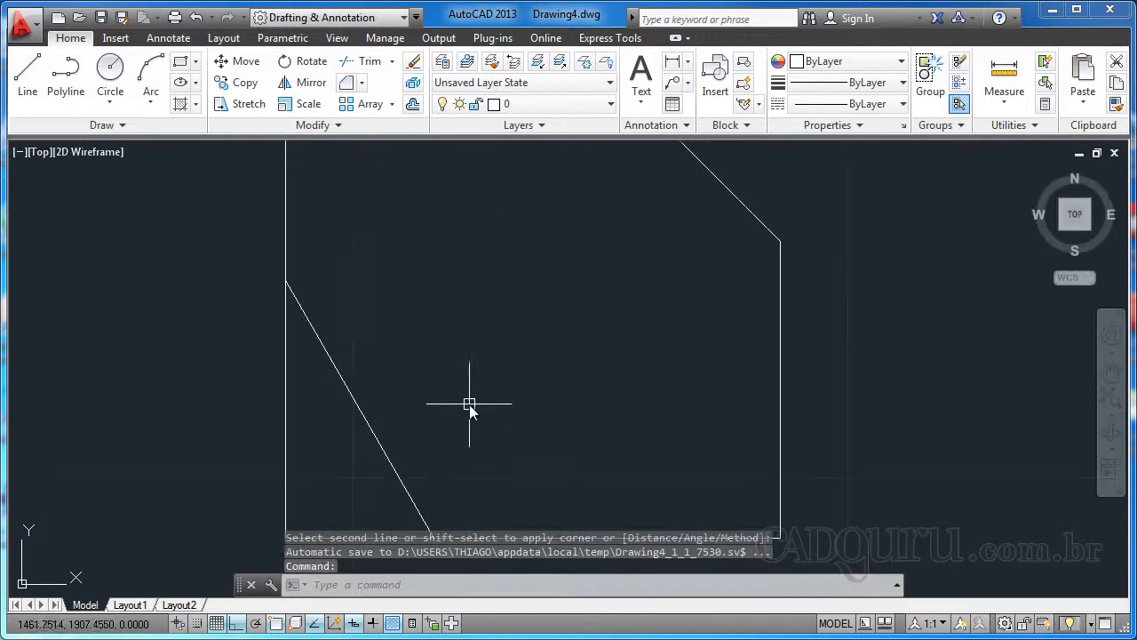
middle_drag(470, 400, 482, 355)
scroll(513, 266, down, 2)
scroll(508, 306, up, 2)
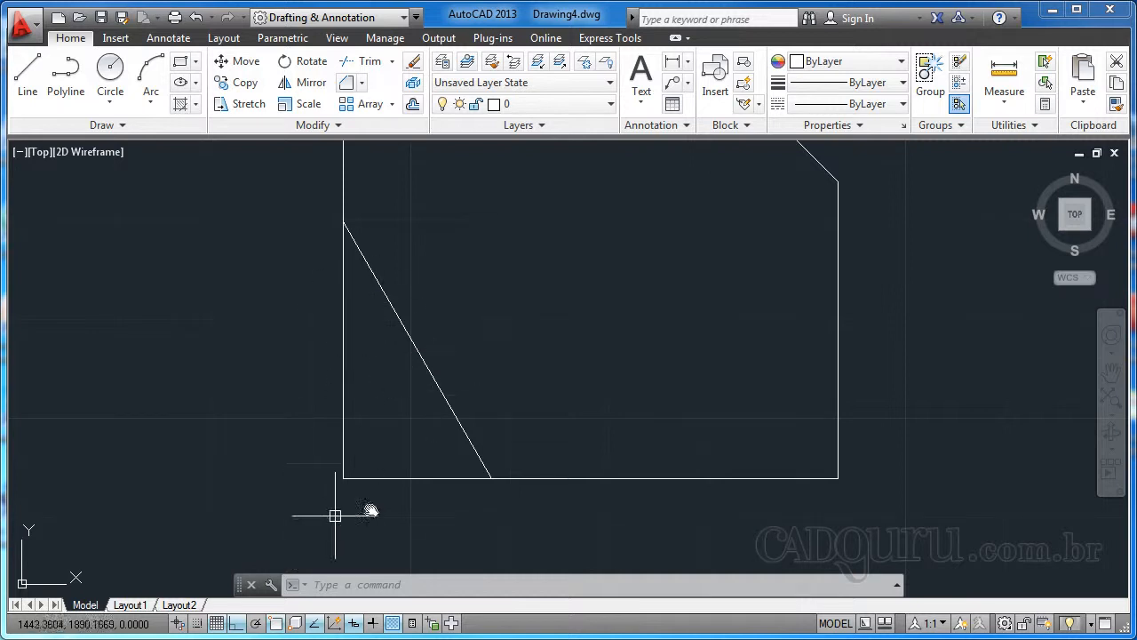
scroll(576, 357, down, 4)
middle_drag(576, 357, 539, 401)
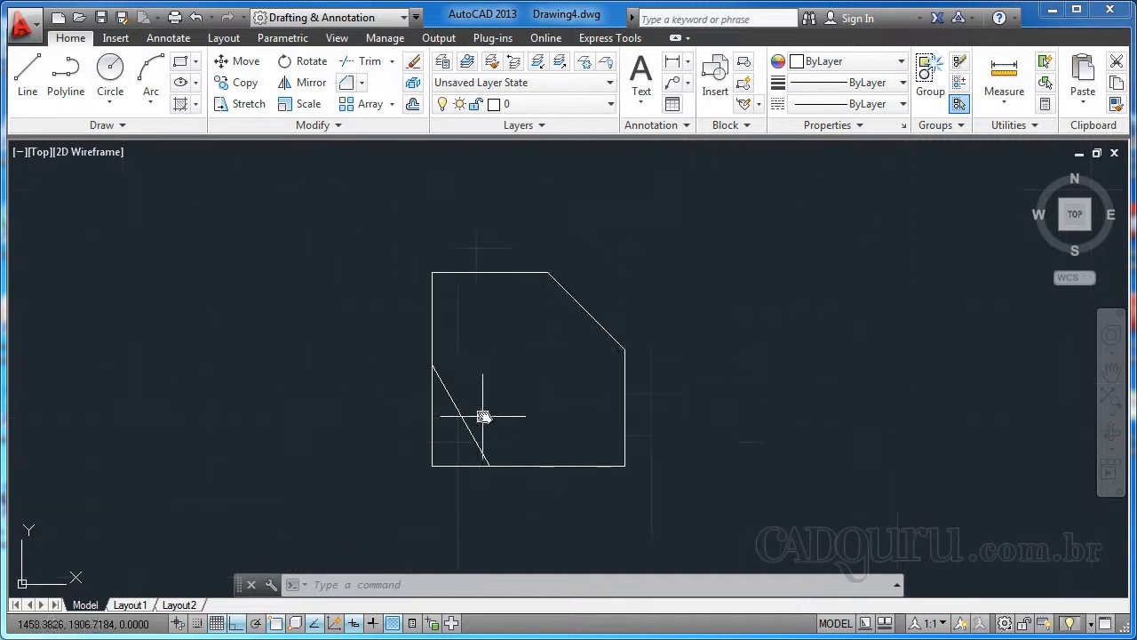
scroll(480, 417, up, 2)
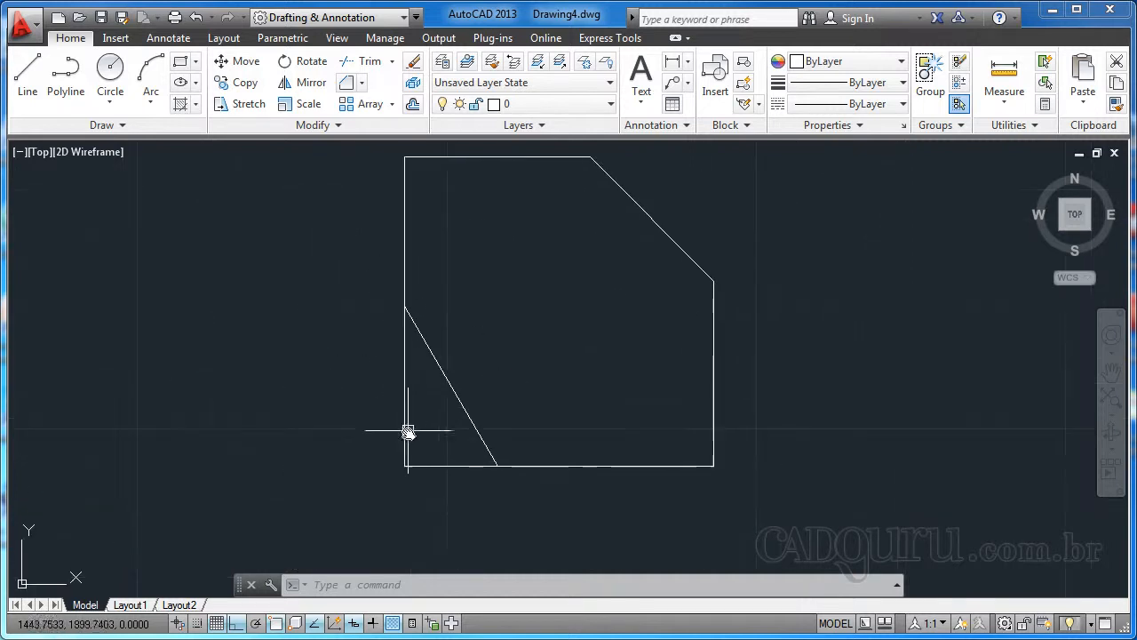
click(414, 484)
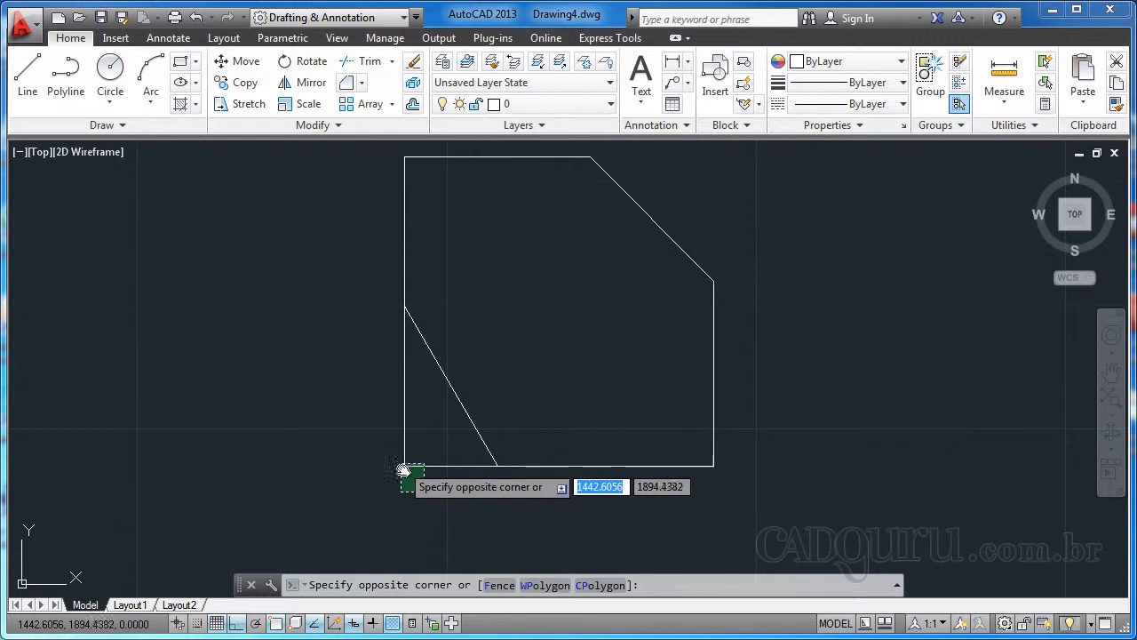
click(400, 468)
middle_drag(497, 451, 461, 471)
middle_drag(580, 367, 563, 380)
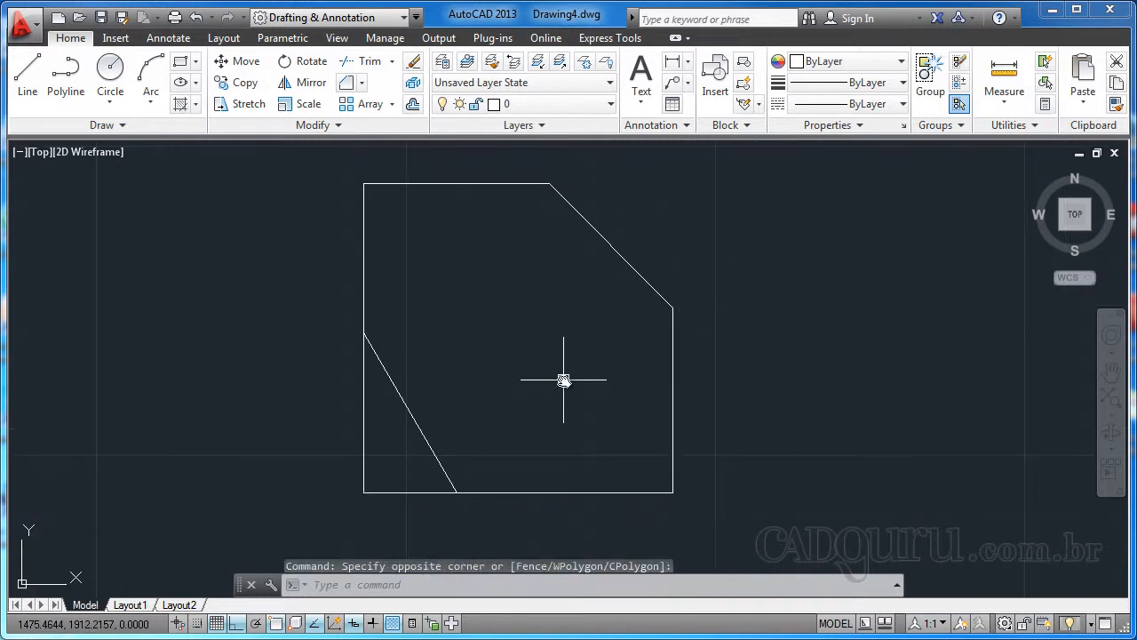
Restart the Chamfer command and switch its trim mode from No trim to Trim.
text(cha)
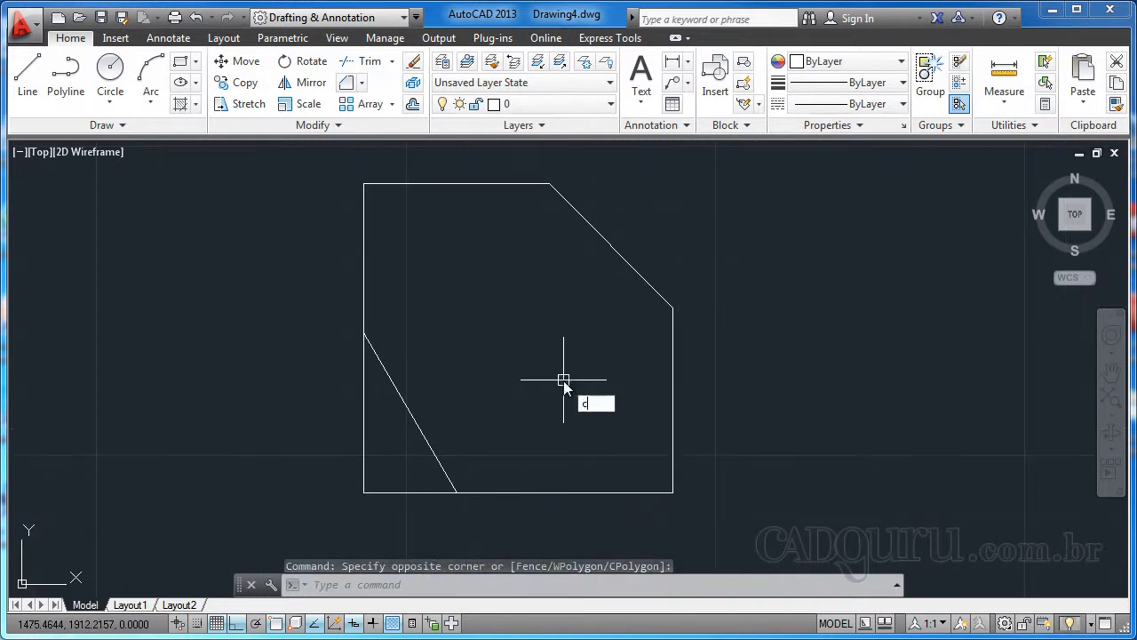
key(Return)
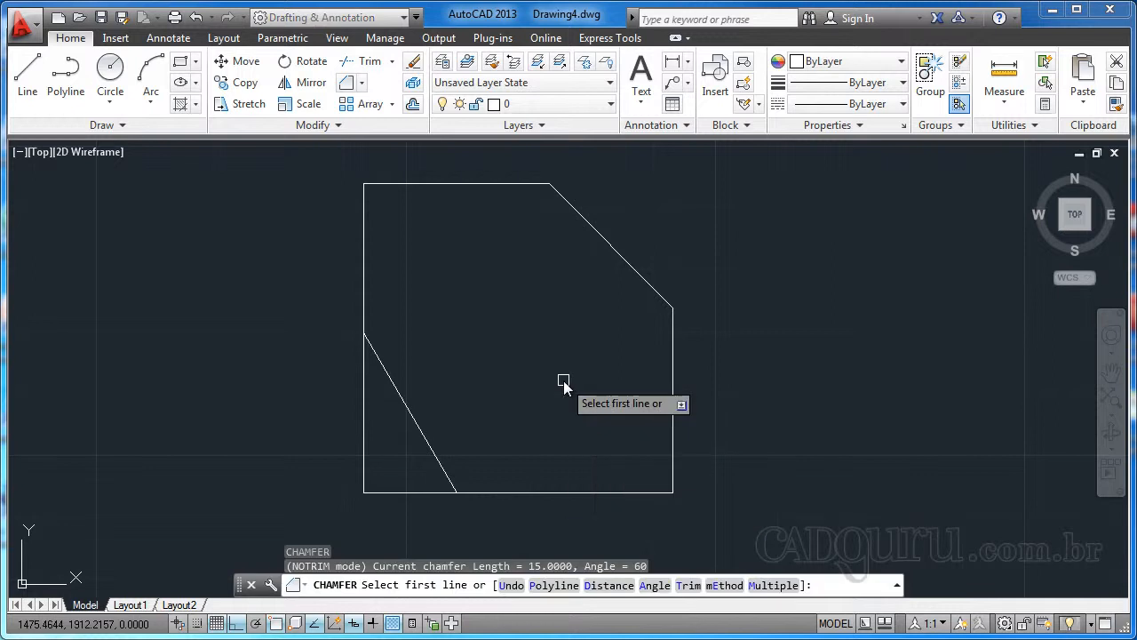
text(t)
key(Return)
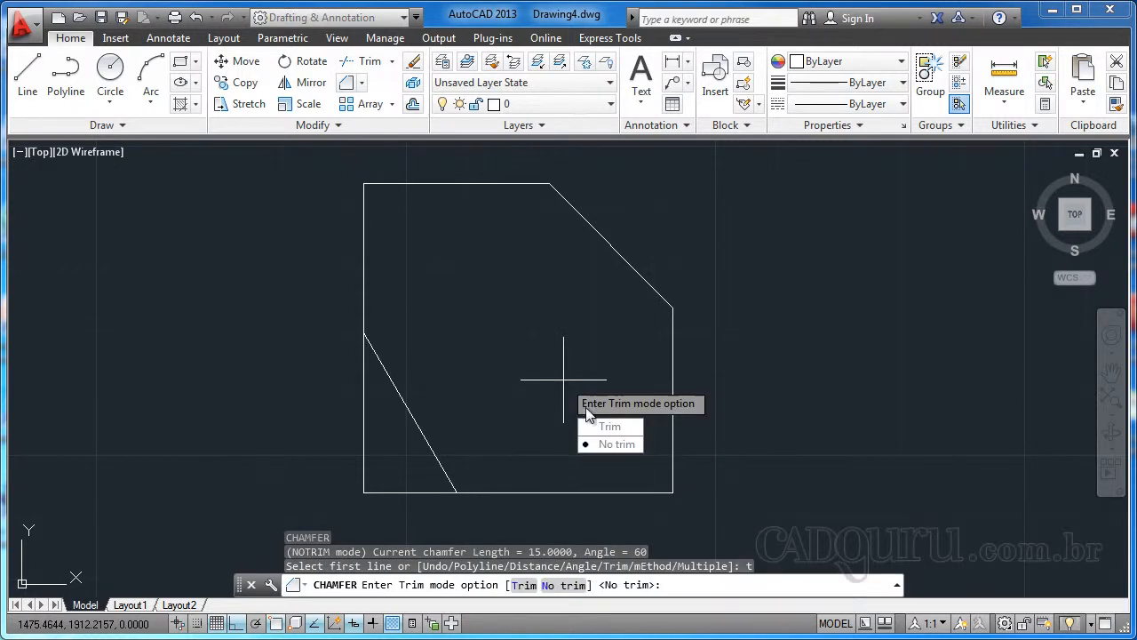
click(610, 430)
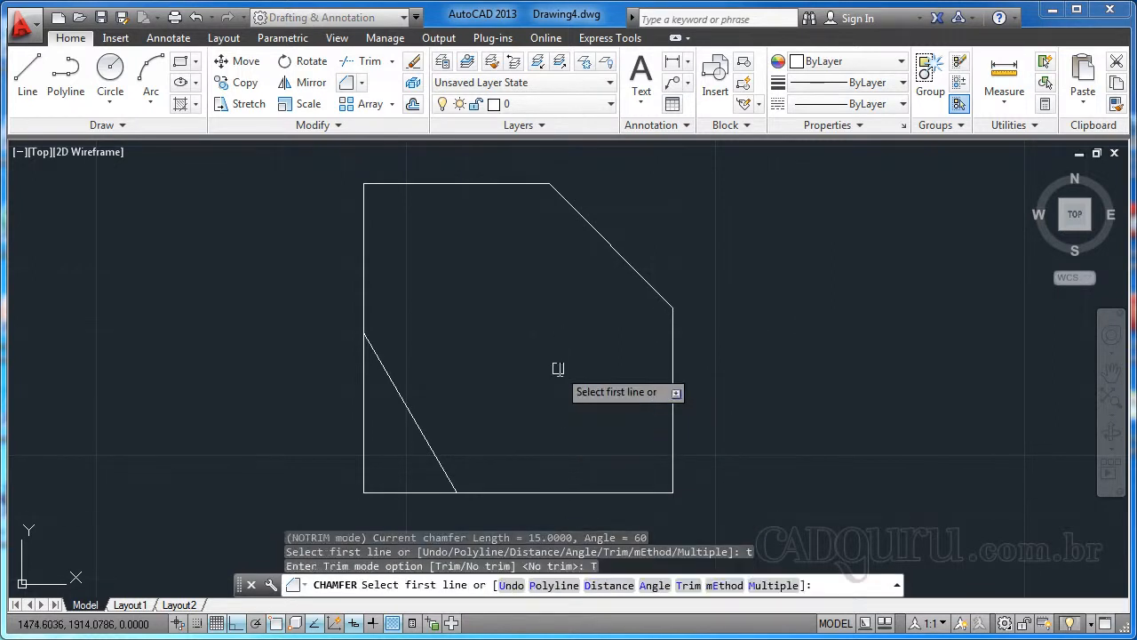
Chamfer the square's upper-left corner from the left edge to the top edge with a length of 10 and an angle of 45.
text(a)
key(Return)
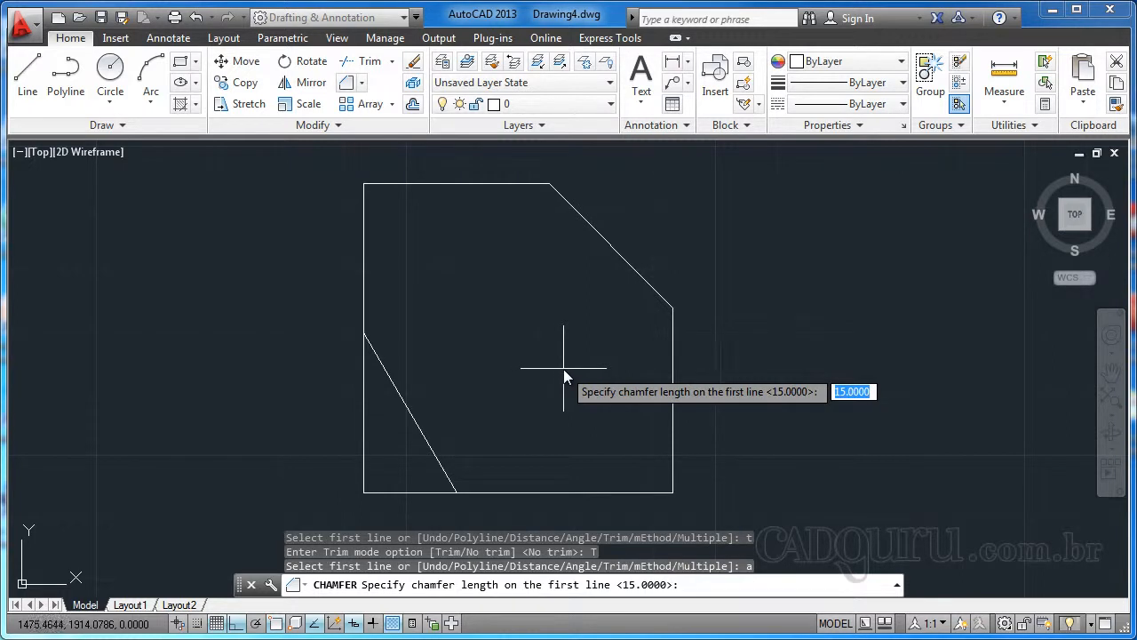
text(10)
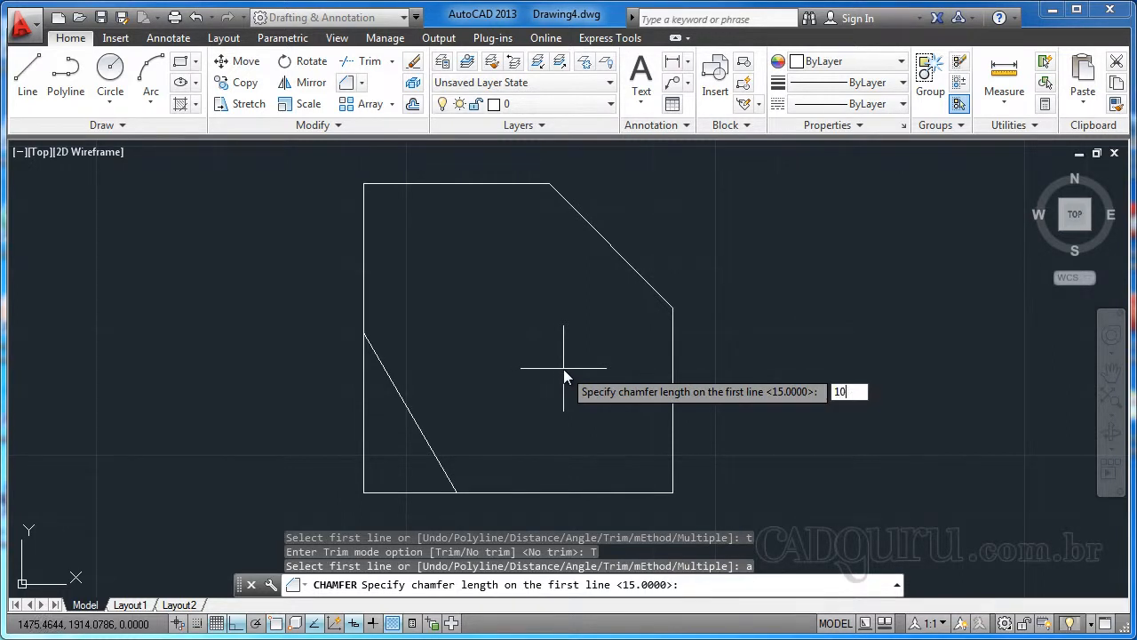
key(Return)
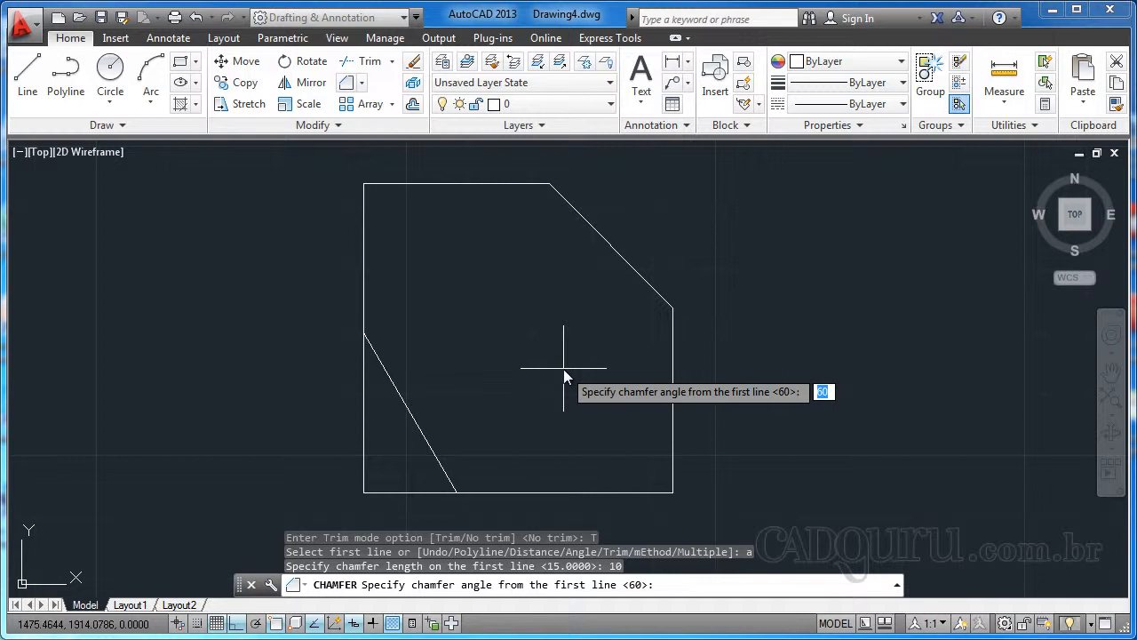
text(45)
key(Return)
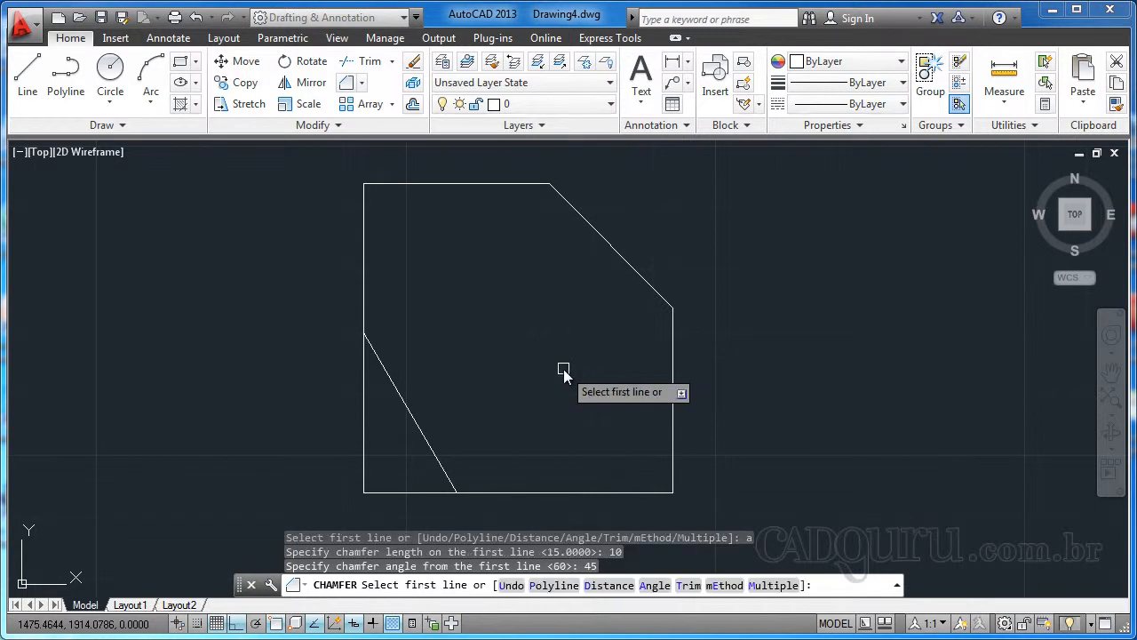
click(362, 220)
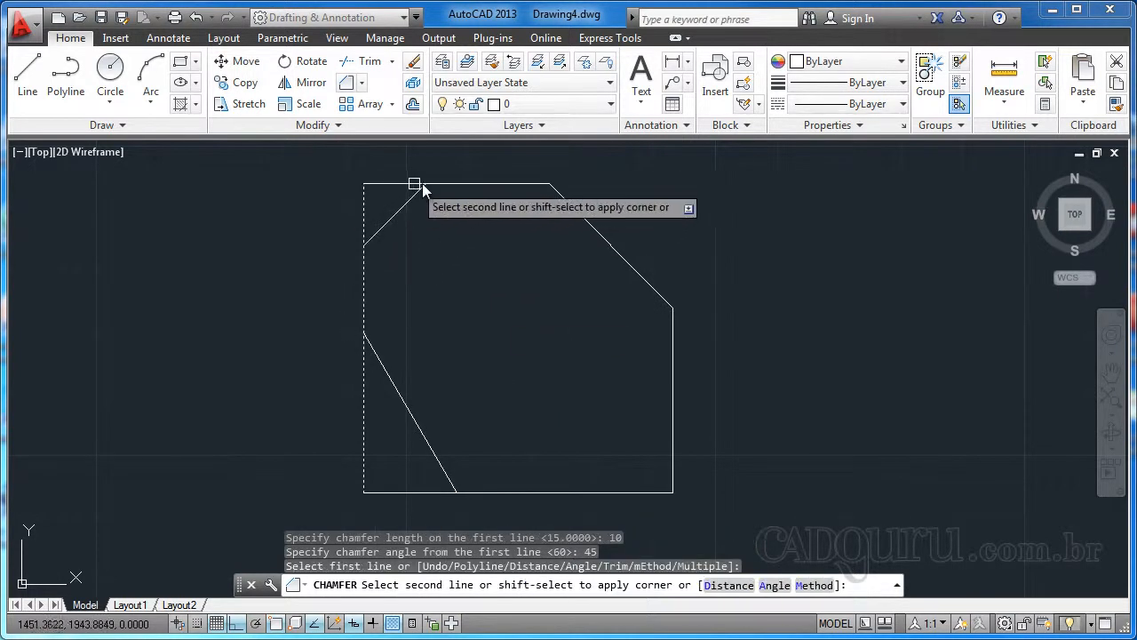
click(416, 184)
middle_drag(548, 297, 557, 294)
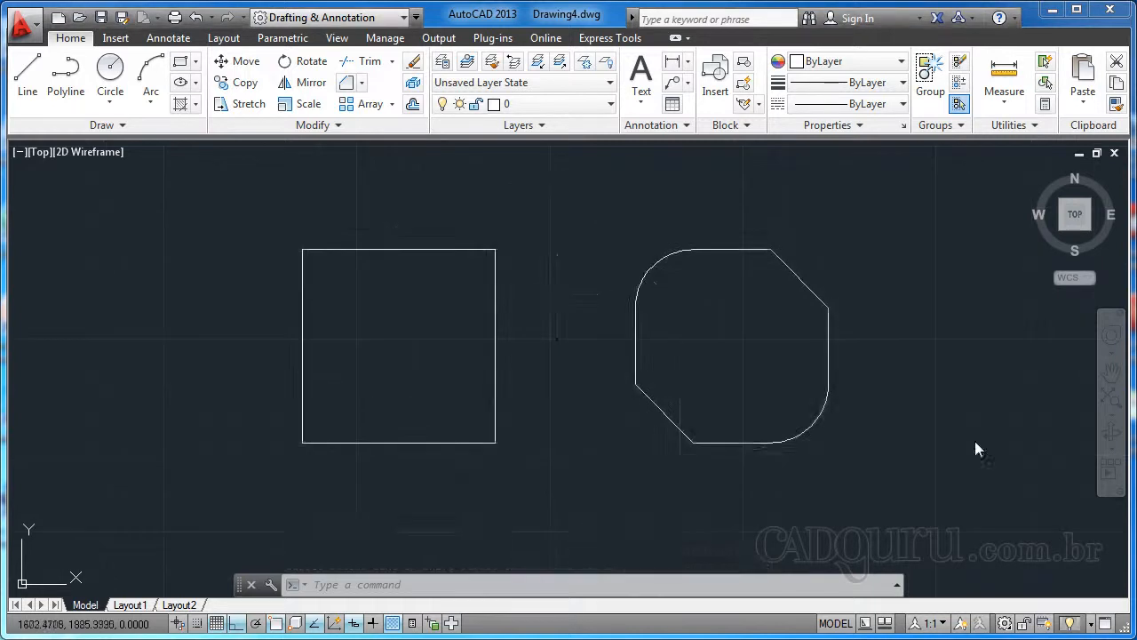
Fillet the upper-right corner of the plain square beside the finished shape, between its top and right edges, with a radius of 15.
middle_drag(650, 411, 652, 424)
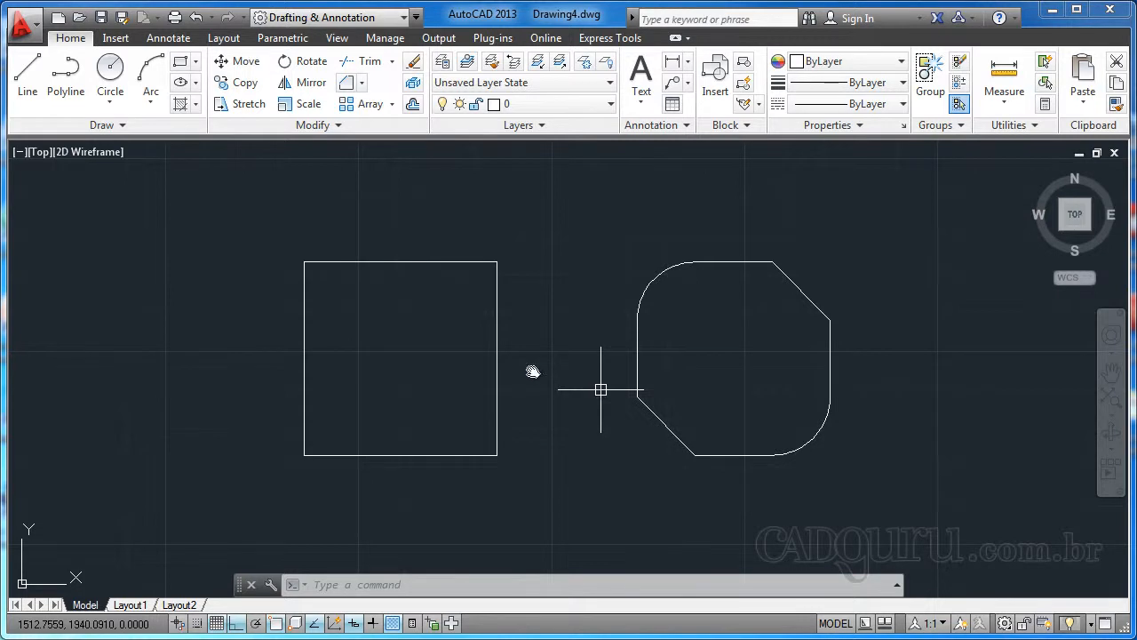
middle_drag(376, 393, 373, 360)
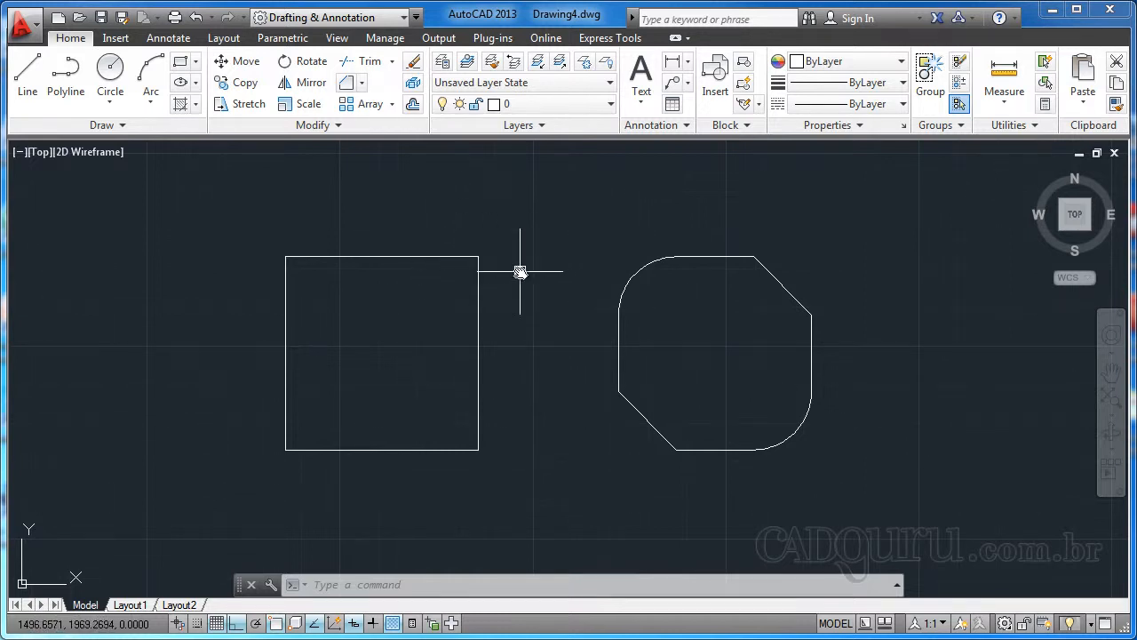
text(f)
key(Return)
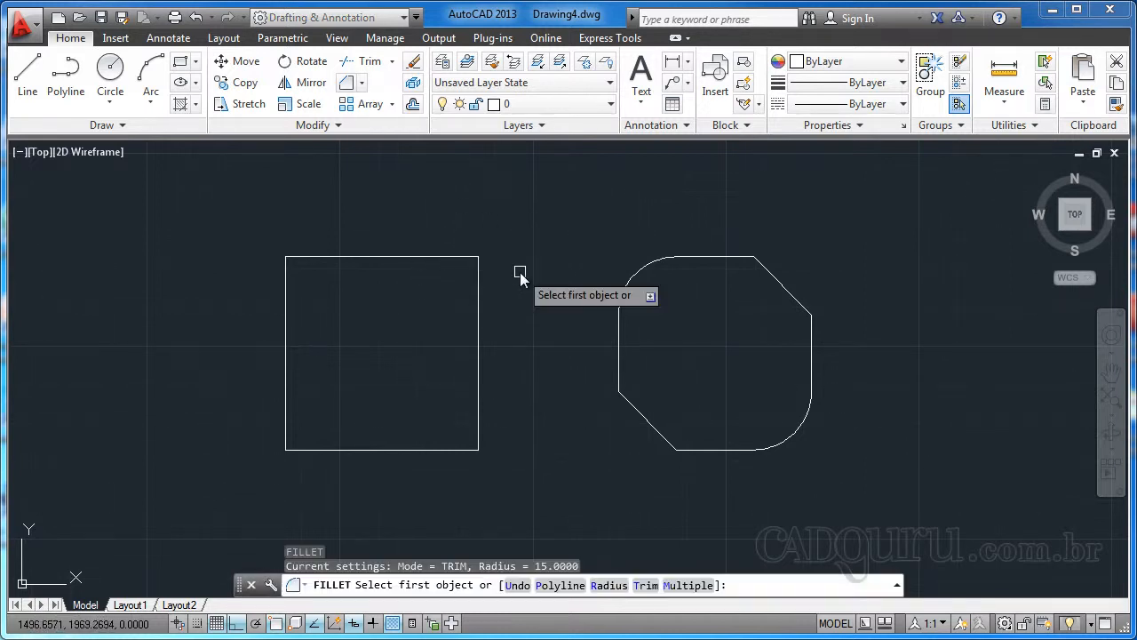
text(r)
key(Return)
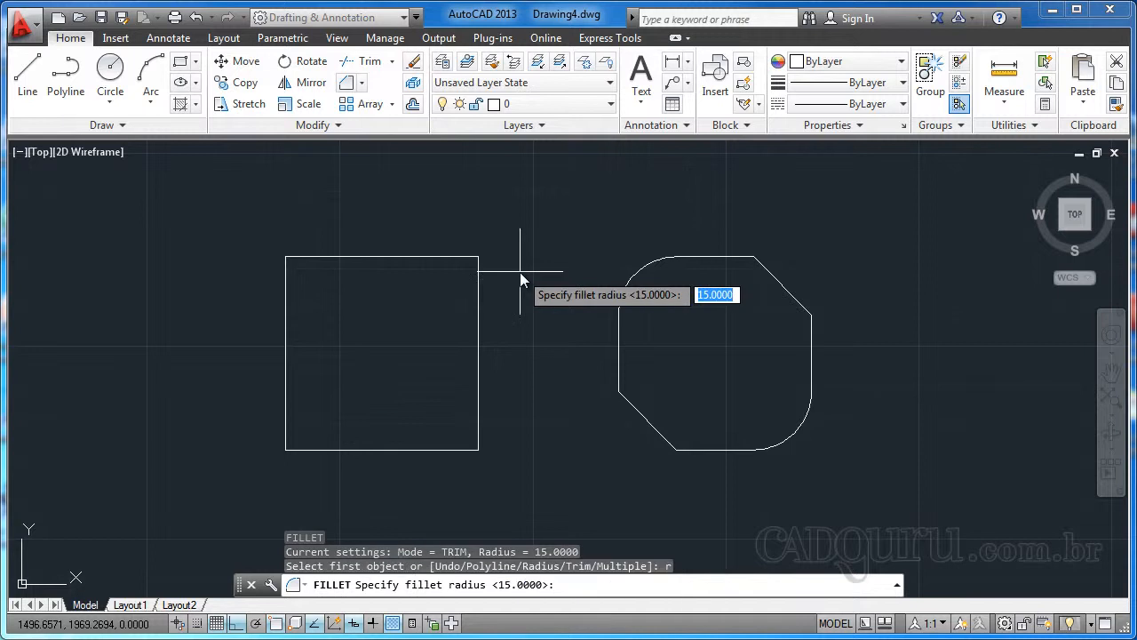
text(15)
key(Return)
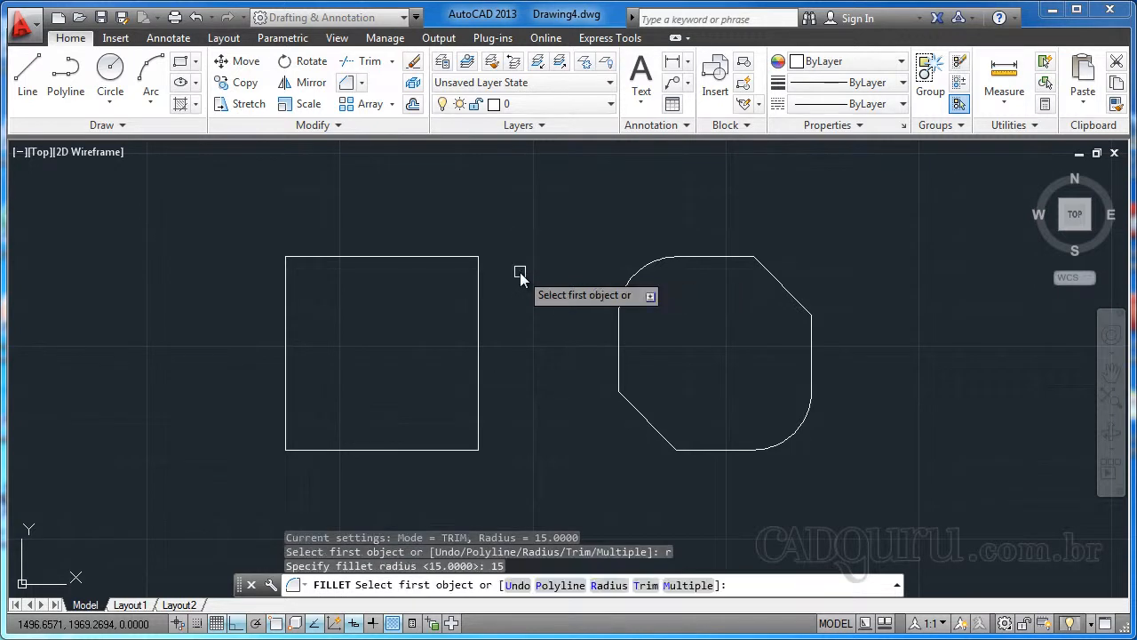
click(448, 257)
click(480, 338)
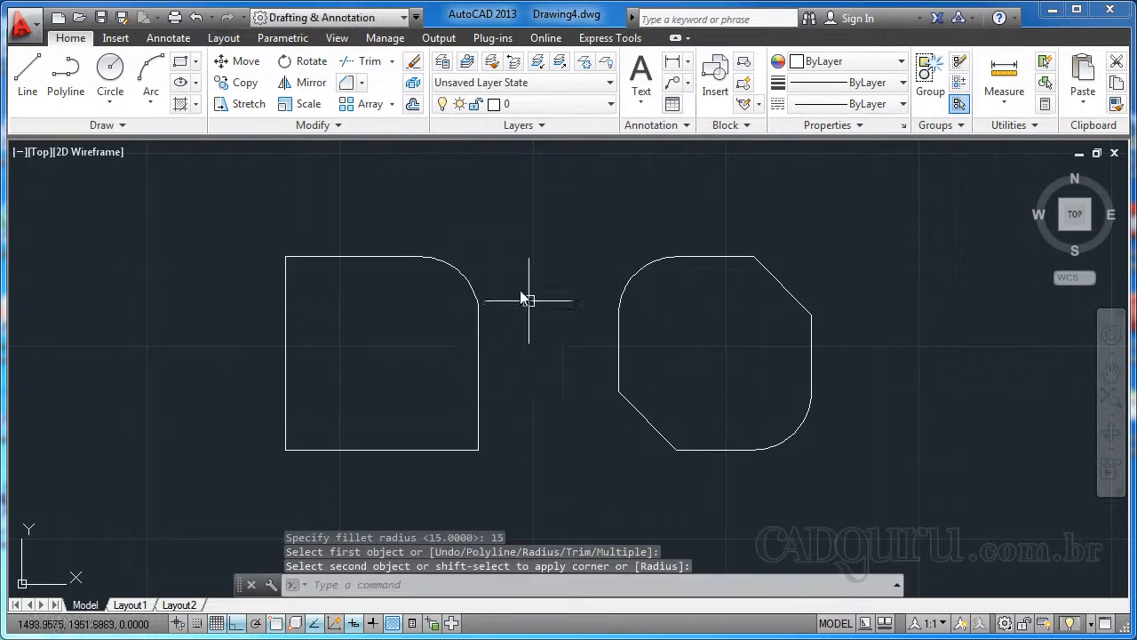
Fillet the same square's upper-left corner between its top and left edges, keeping the current fillet radius.
scroll(448, 320, up, 3)
scroll(463, 283, down, 2)
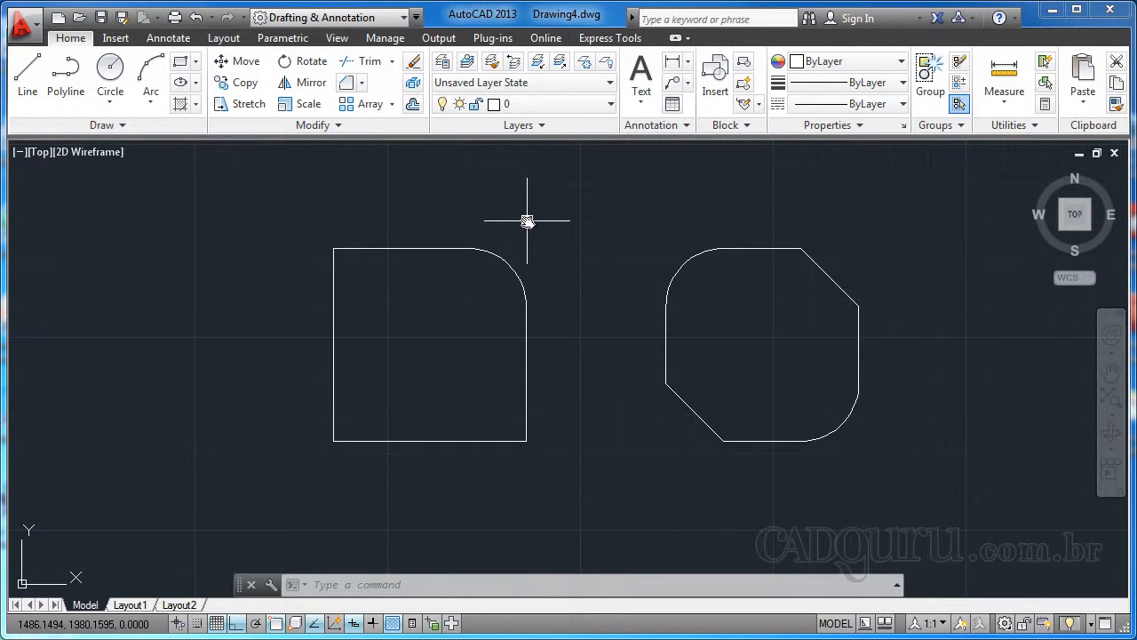
text(f)
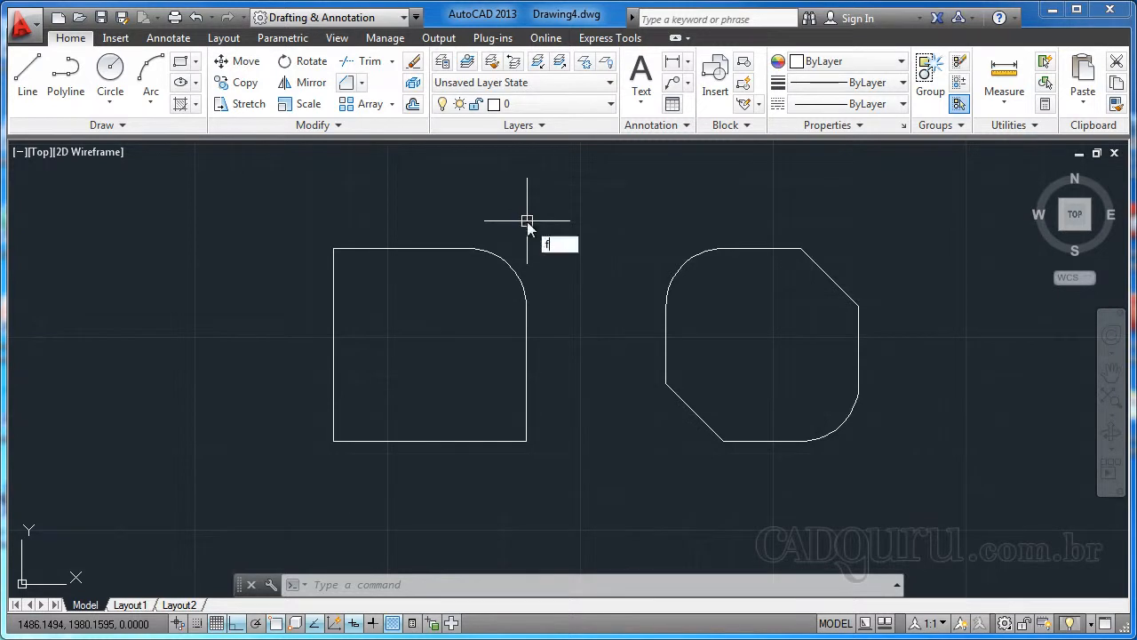
key(Return)
click(406, 249)
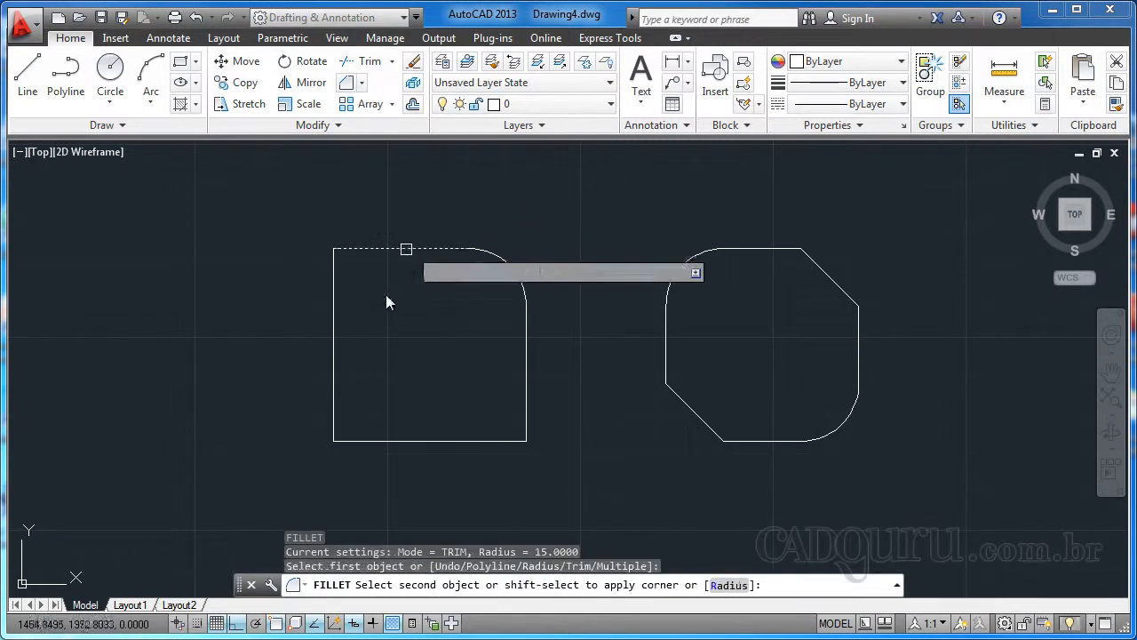
click(334, 325)
middle_drag(335, 245, 320, 240)
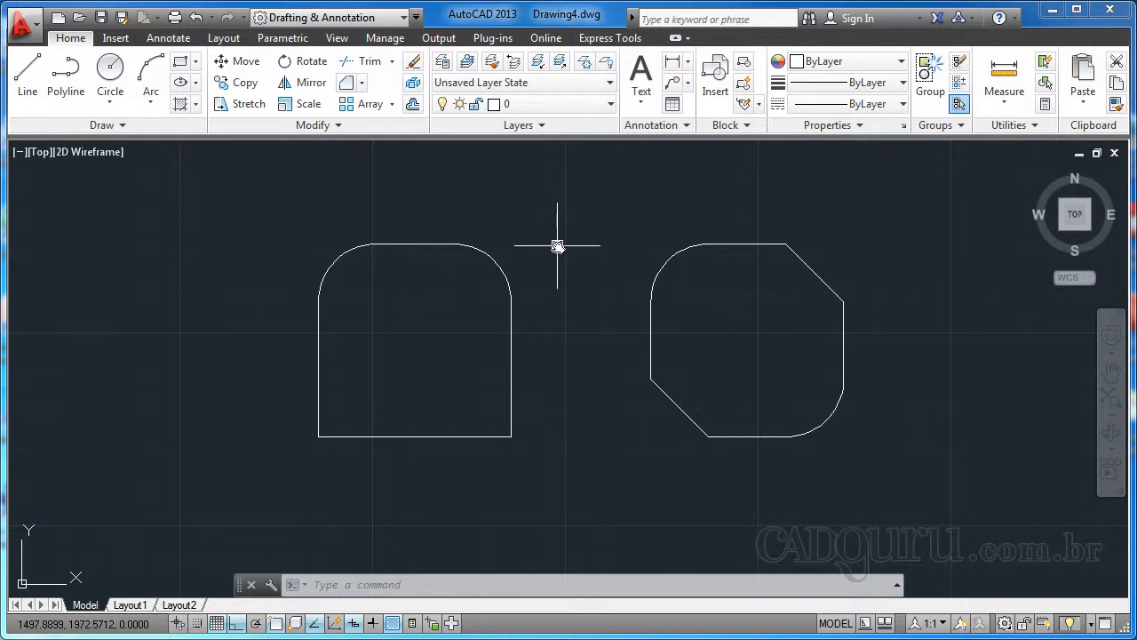
Chamfer the left shape's lower-left corner from its left edge to its bottom edge with a length of 15 and an angle of 45.
text(cha)
key(Return)
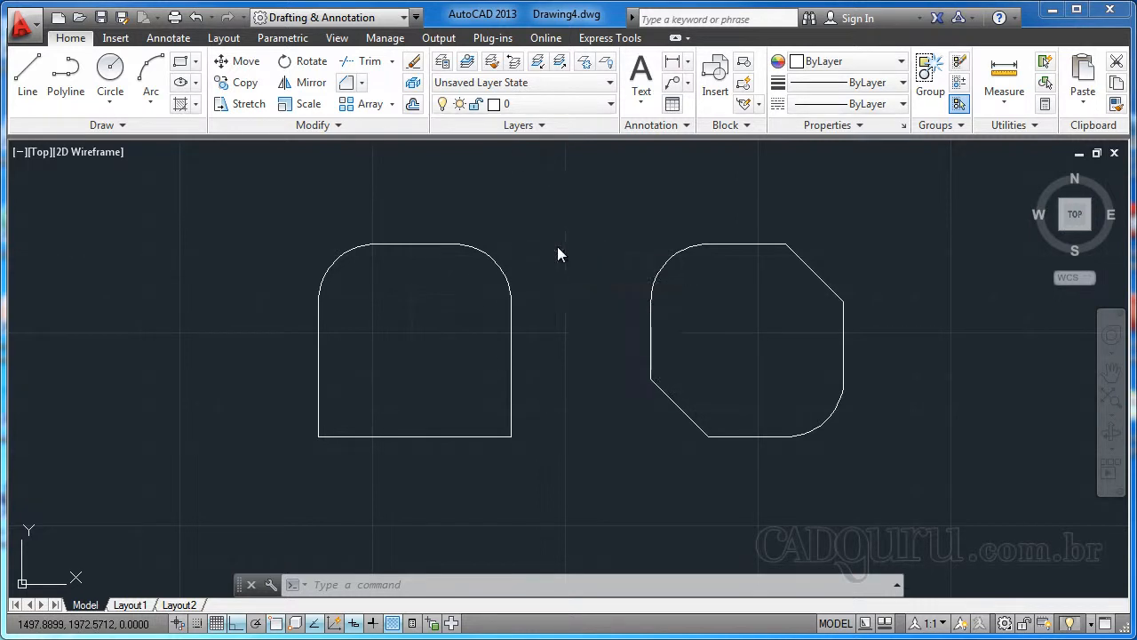
text(a)
key(Return)
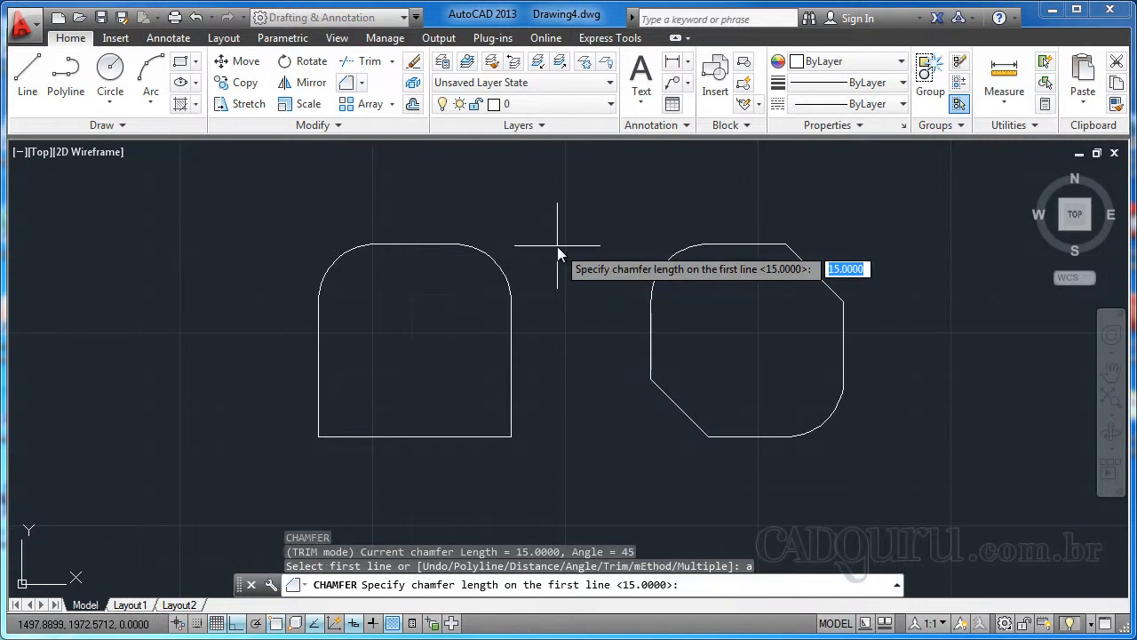
text(15)
key(Return)
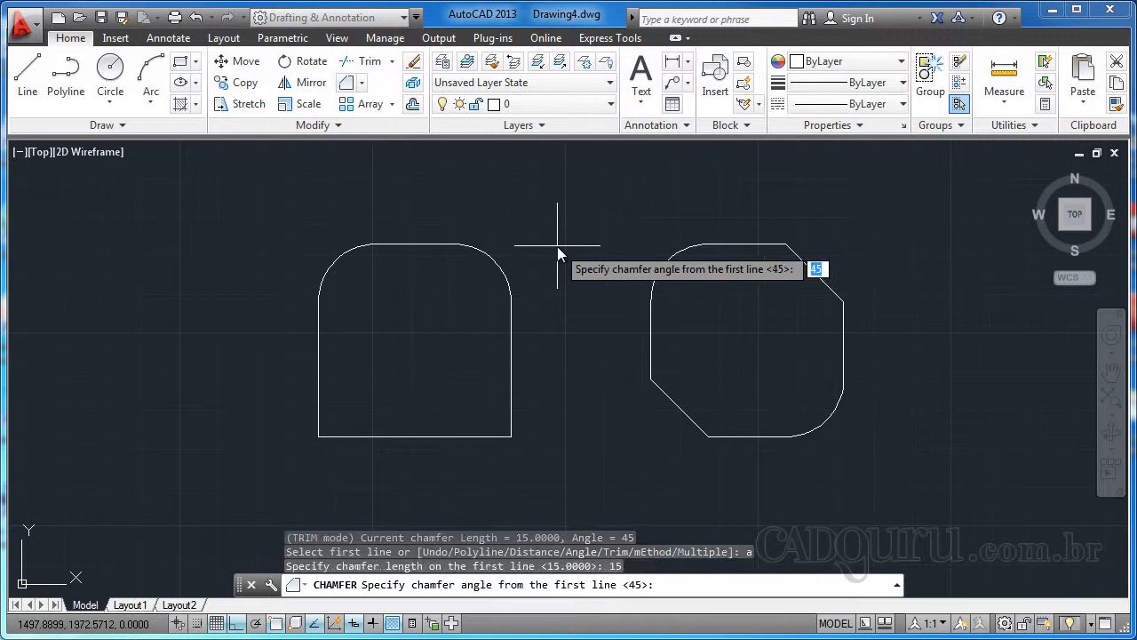
key(Return)
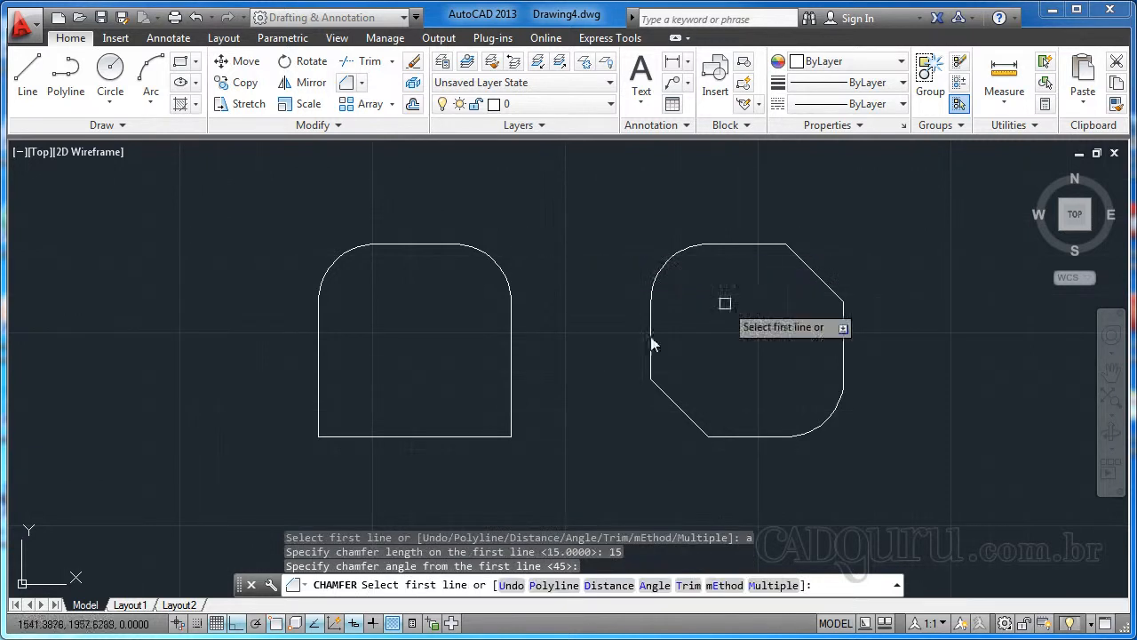
click(318, 404)
click(359, 436)
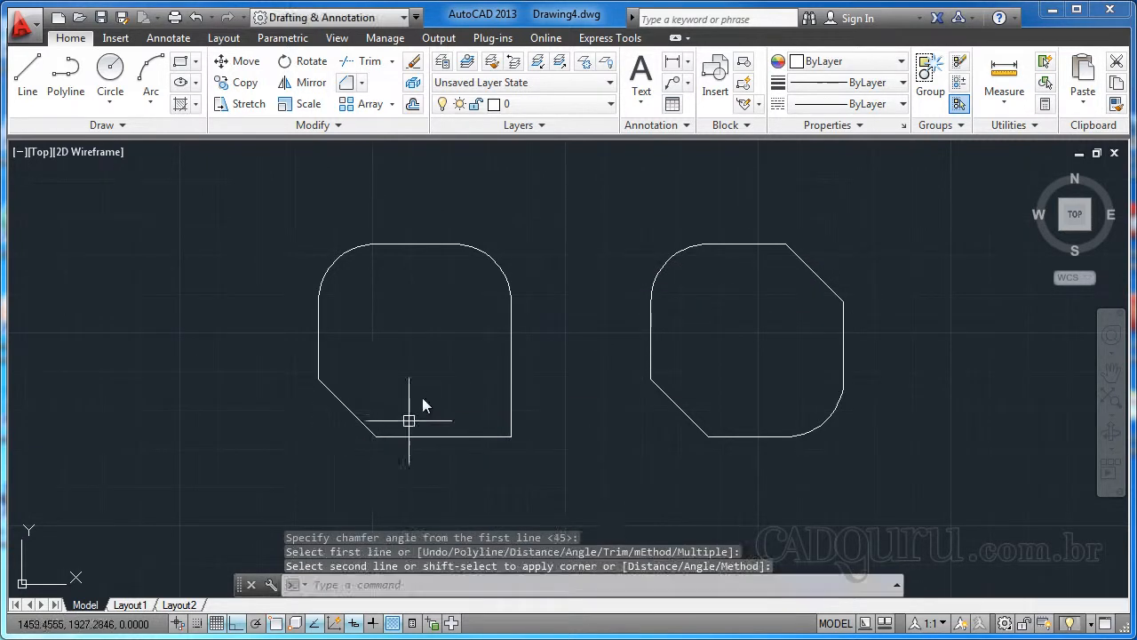
Chamfer the left shape's lower-right corner between its bottom and right edges, keeping the current chamfer length and angle.
scroll(423, 360, up, 4)
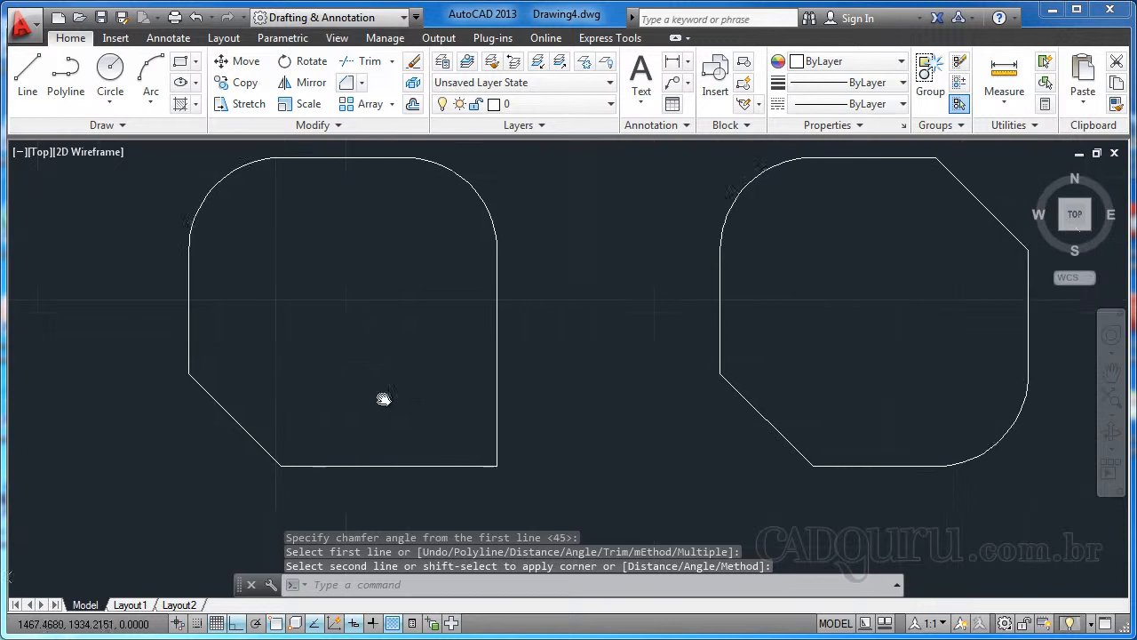
key(Return)
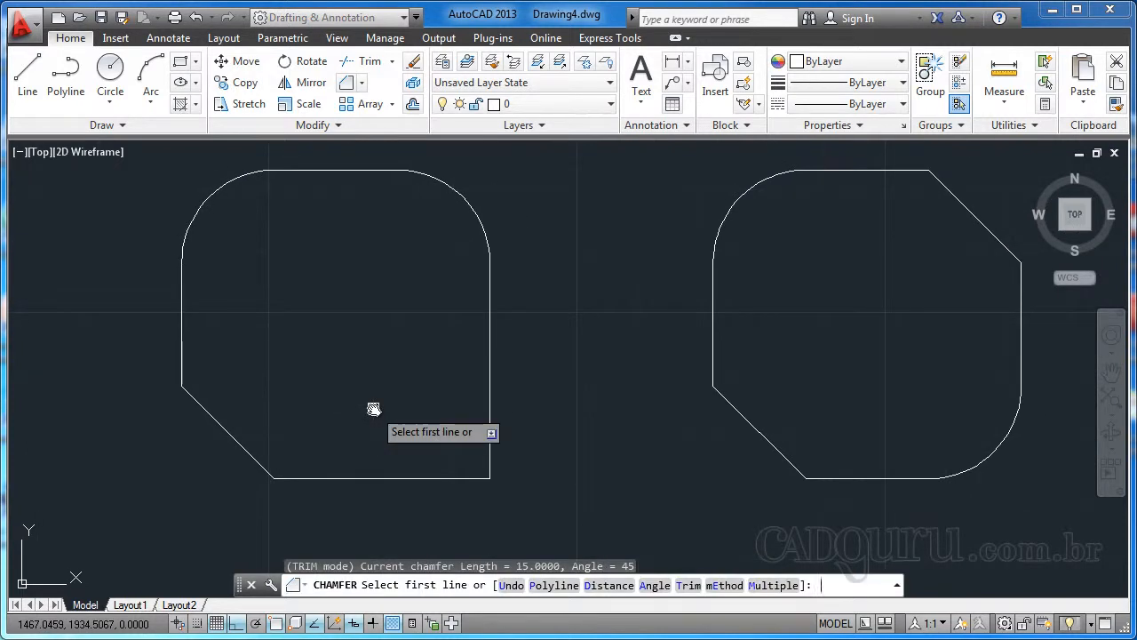
middle_drag(400, 429, 368, 437)
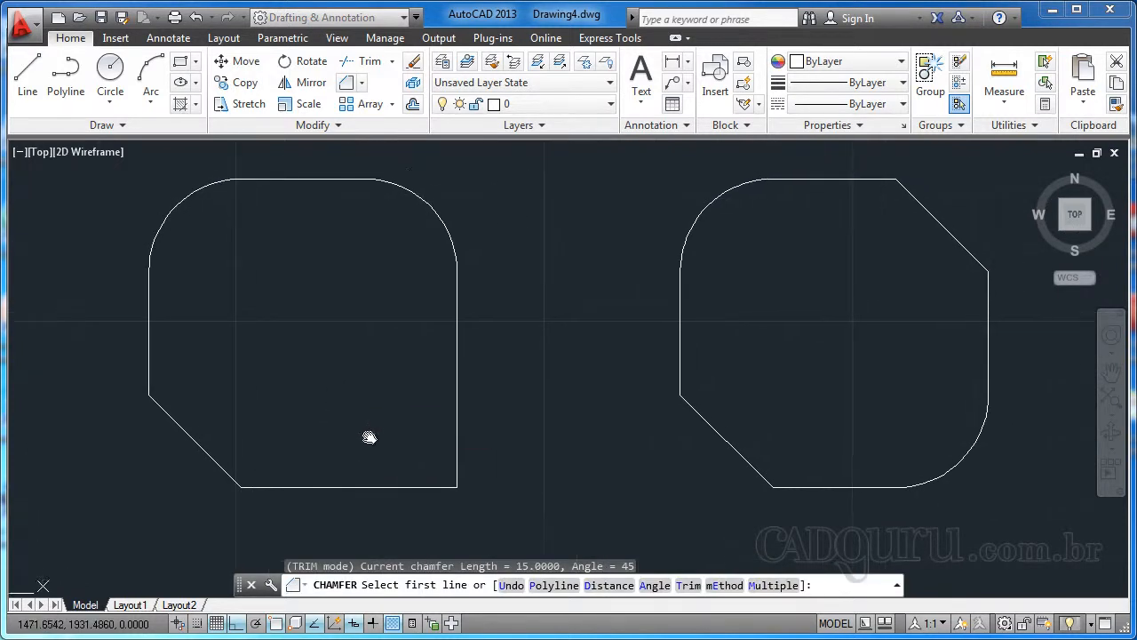
click(328, 485)
click(458, 381)
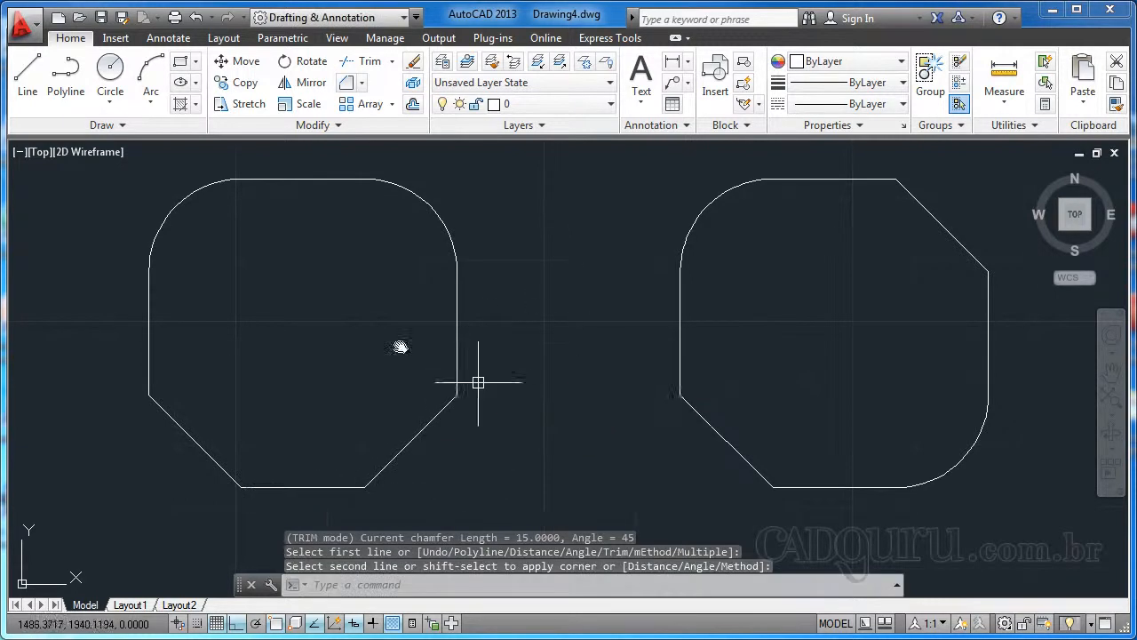
middle_drag(440, 452, 532, 448)
scroll(448, 355, down, 2)
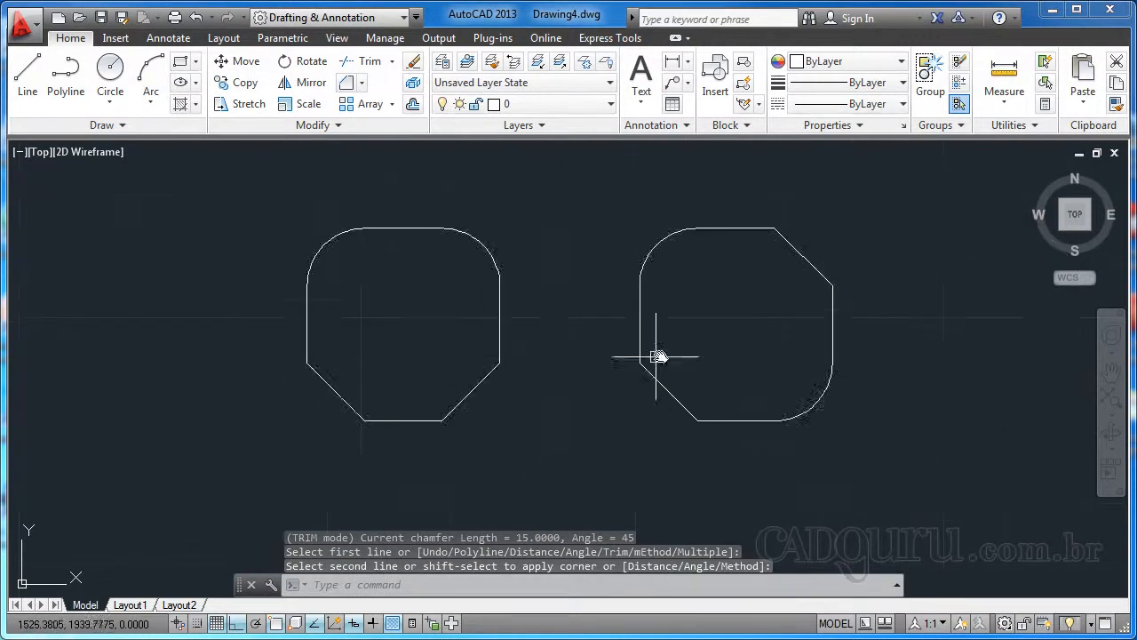
Fillet the right shape's top and right edges with a radius of 0 so they meet in a sharp corner outside the chamfer line.
middle_drag(655, 355, 396, 367)
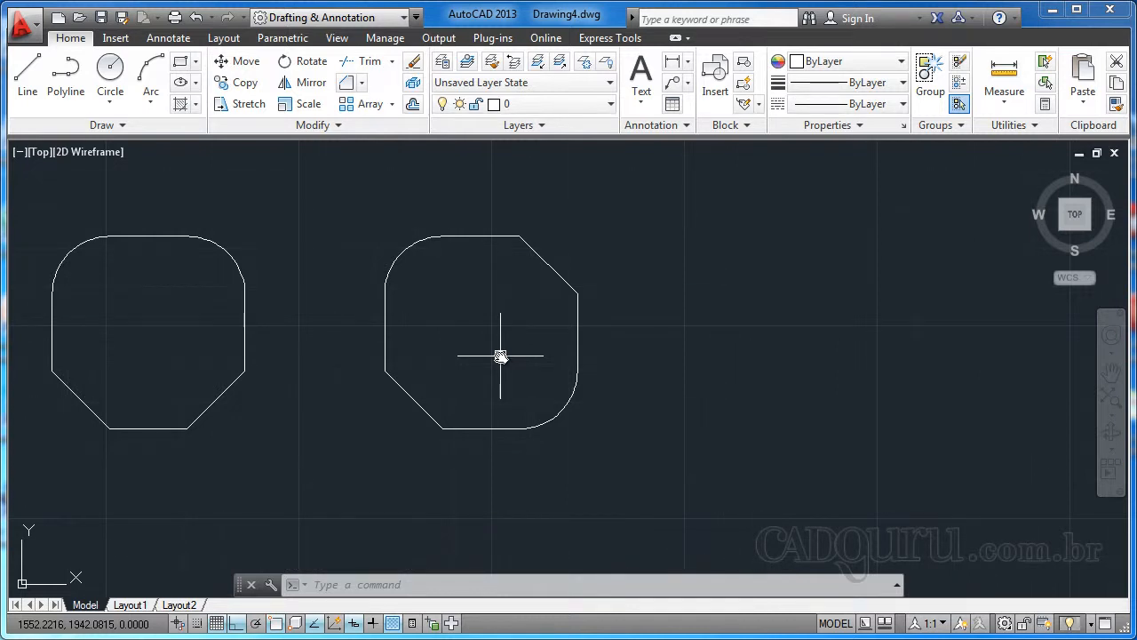
middle_drag(522, 316, 542, 327)
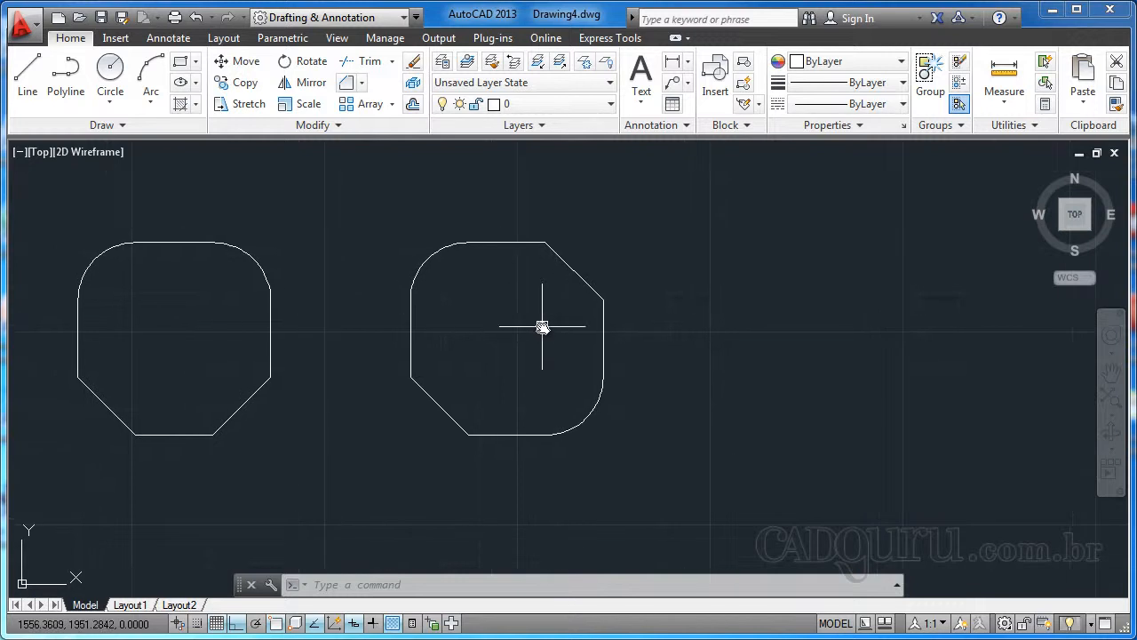
text(f)
key(Return)
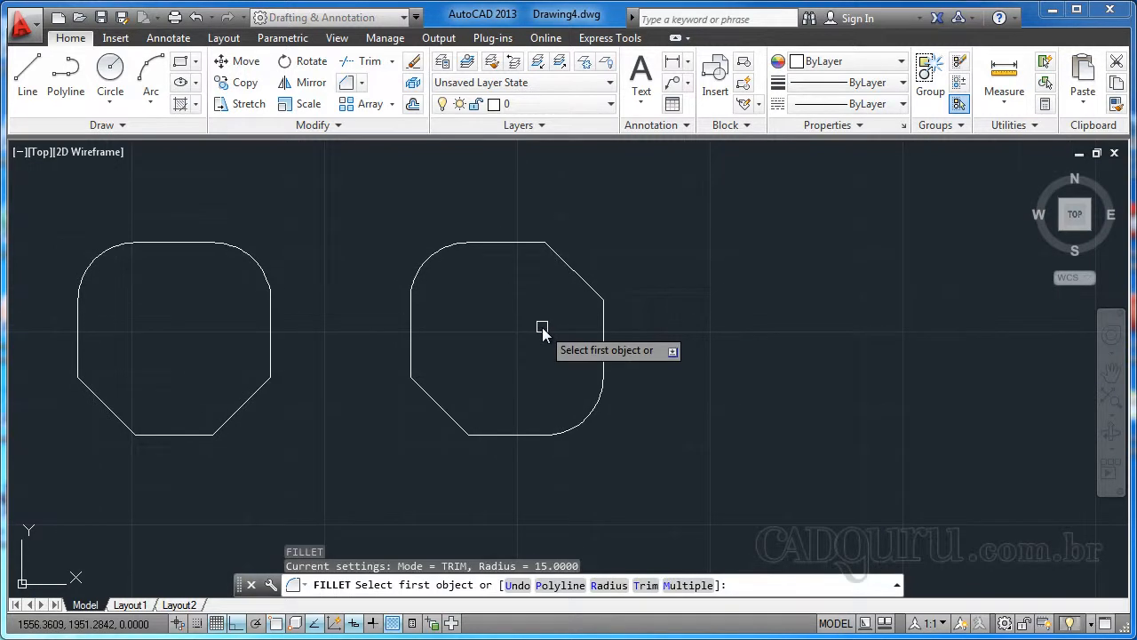
text(r)
key(Return)
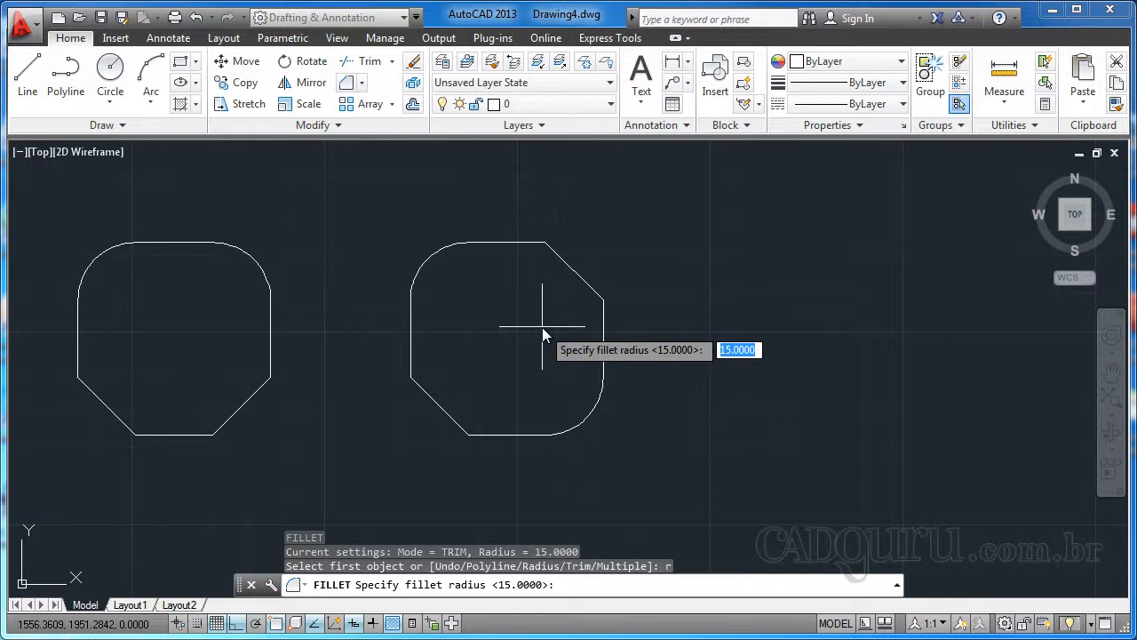
text(0)
key(Return)
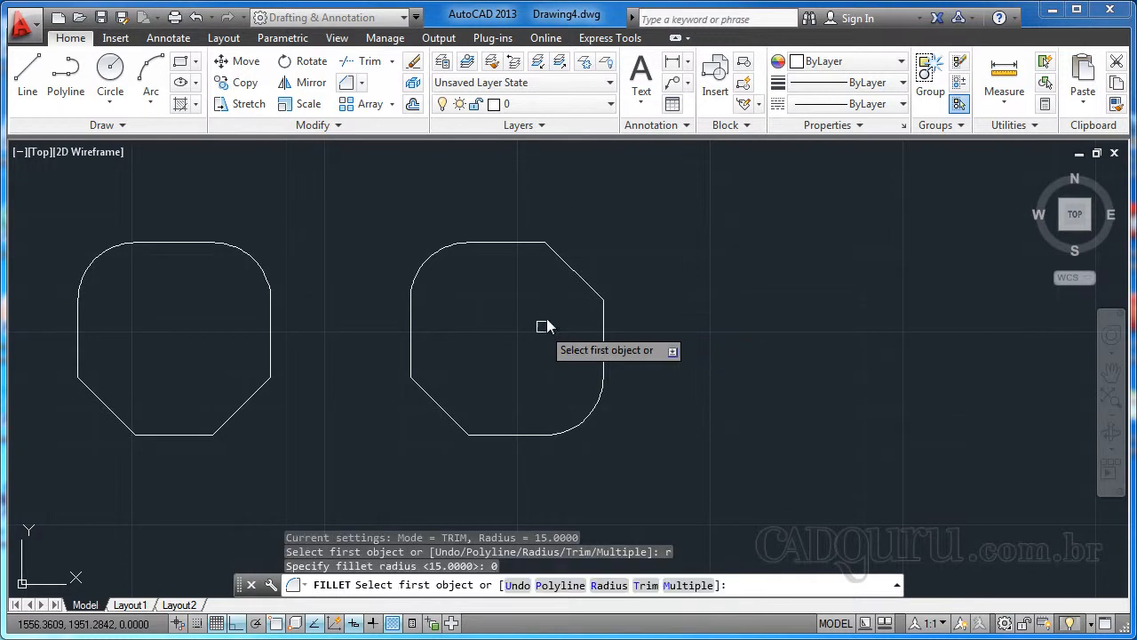
scroll(518, 305, up, 2)
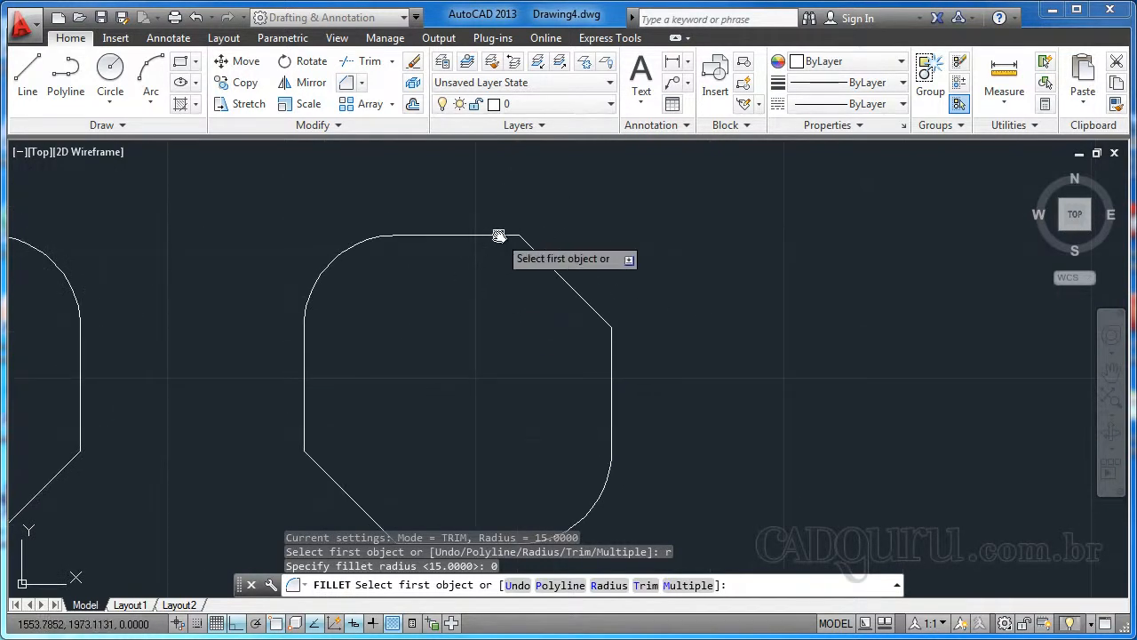
click(500, 235)
click(610, 363)
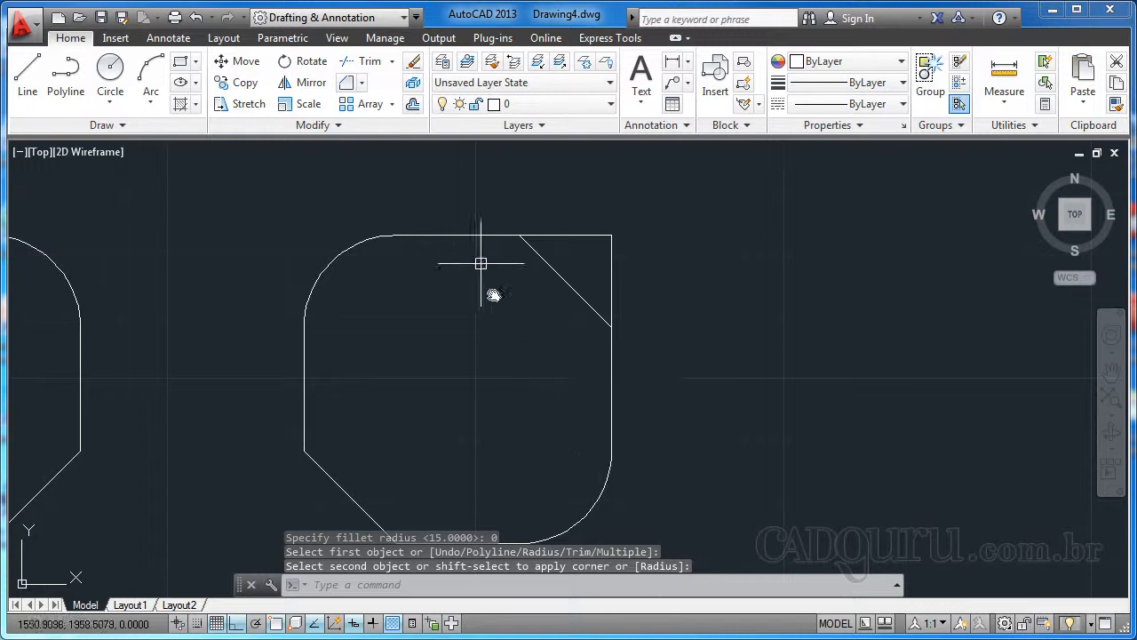
scroll(649, 240, up, 5)
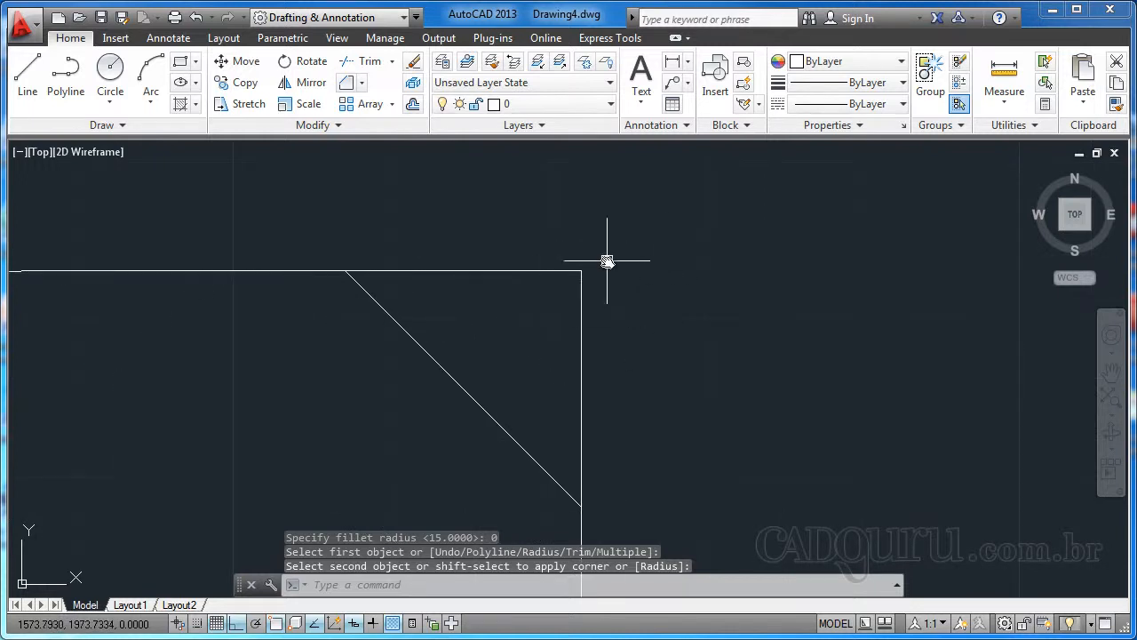
scroll(607, 261, down, 5)
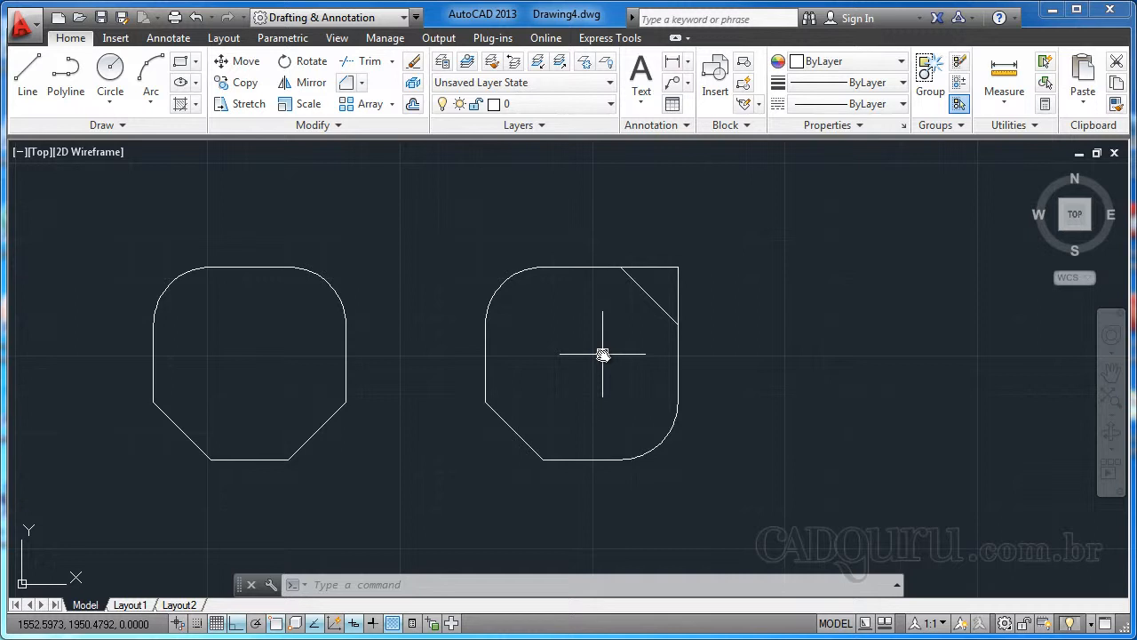
Chamfer the right shape's left and bottom edges with length 0 and angle 0 so they meet in a sharp lower-left corner.
text(ch)
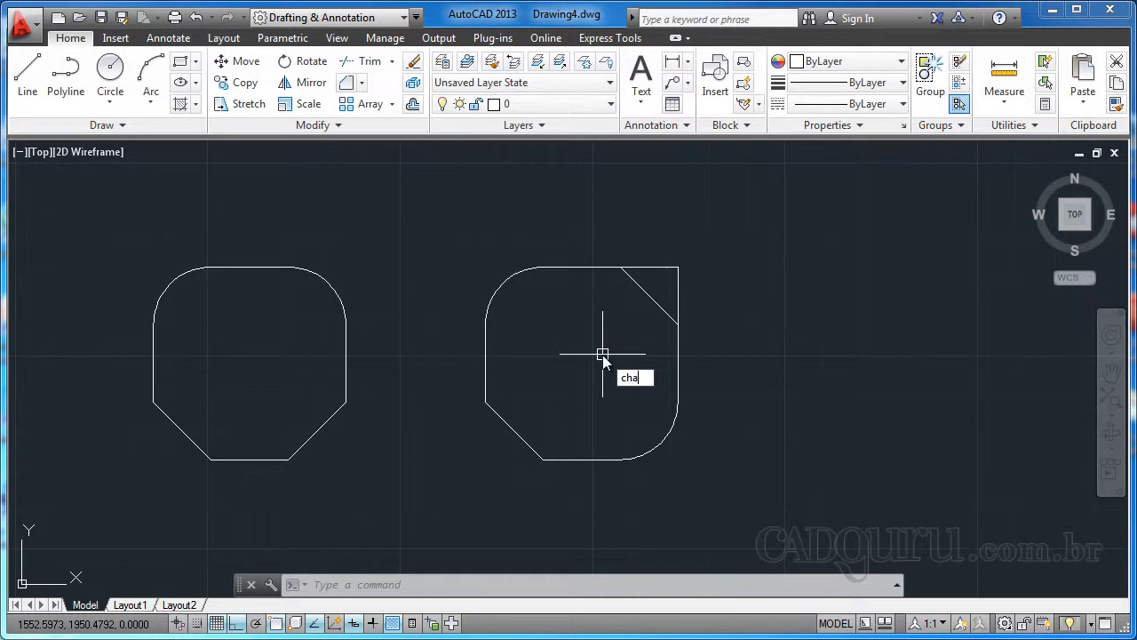
text(a)
key(Return)
text(a)
key(Return)
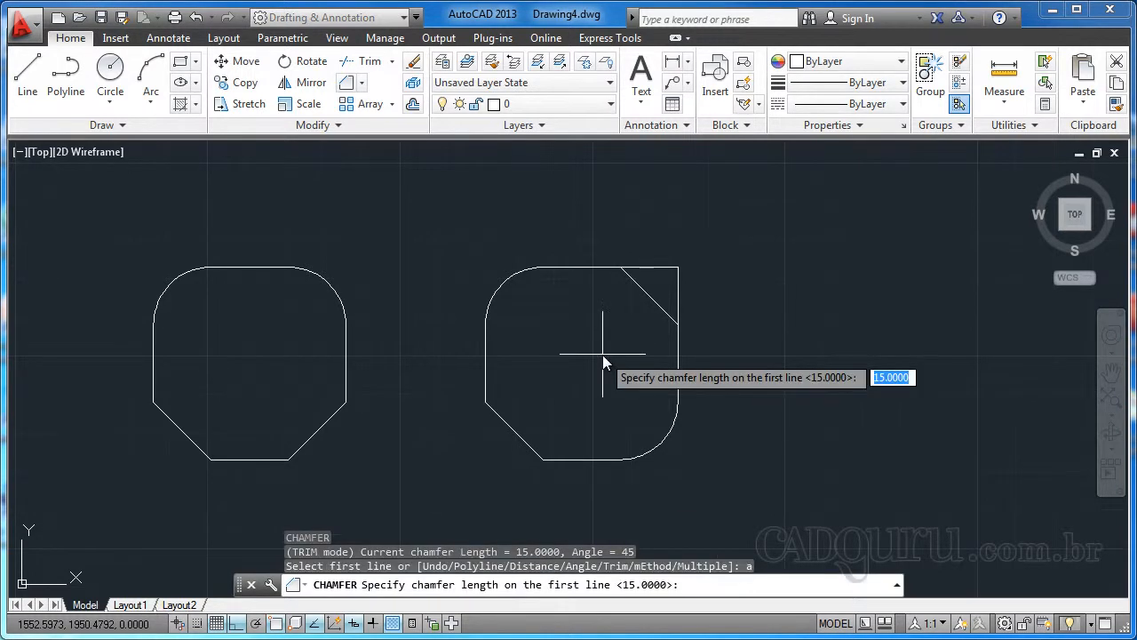
text(0)
key(Return)
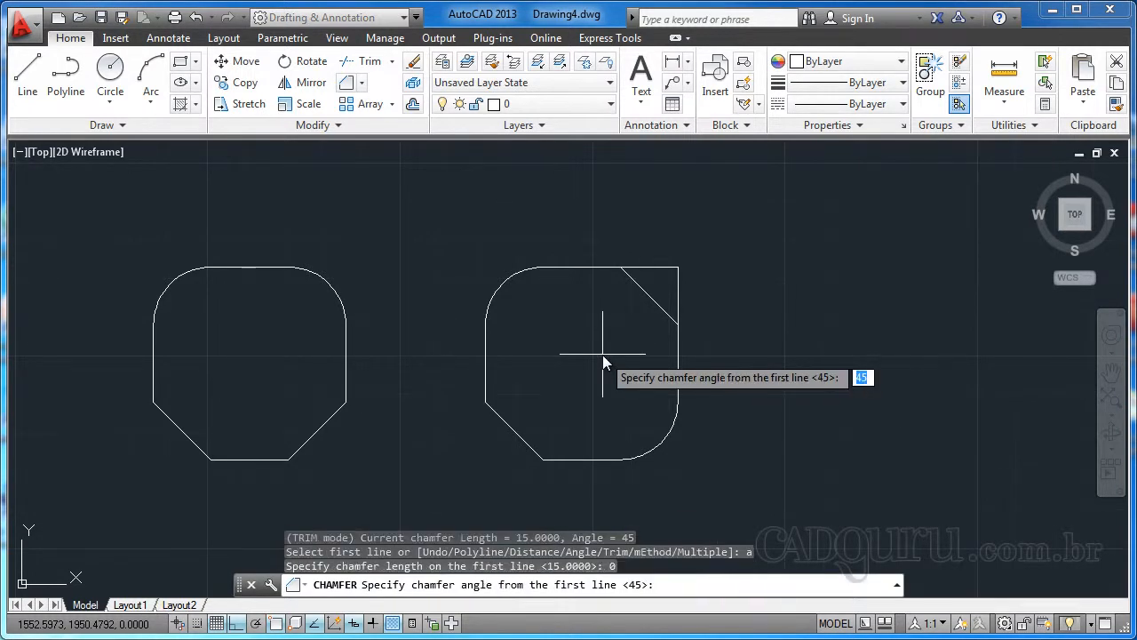
text(0)
key(Return)
middle_drag(569, 405, 574, 389)
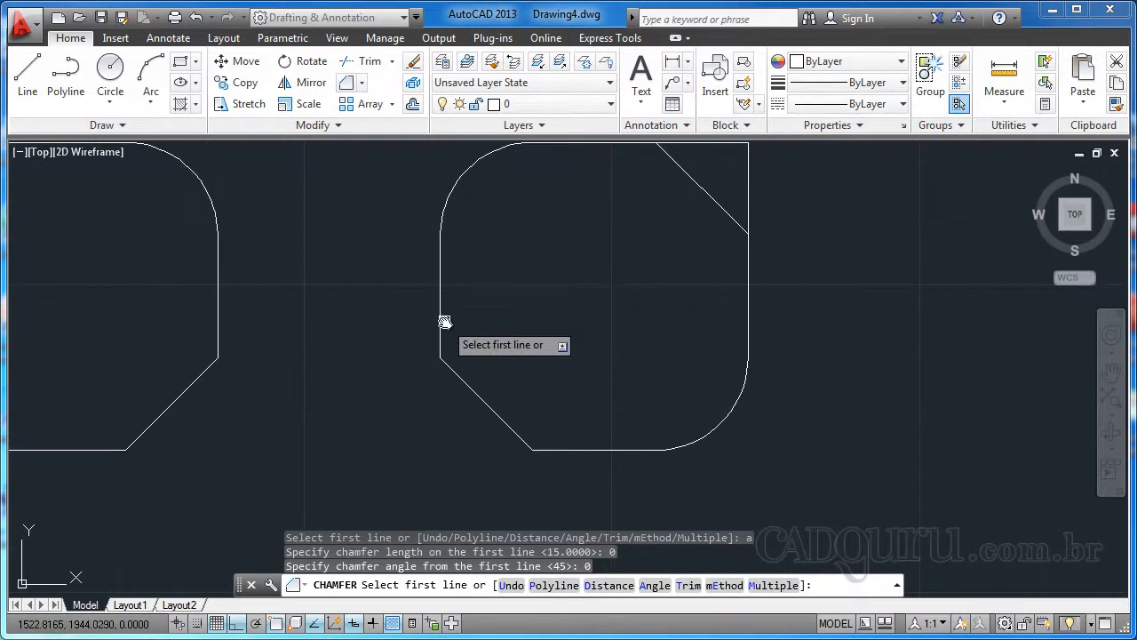
click(444, 319)
click(556, 453)
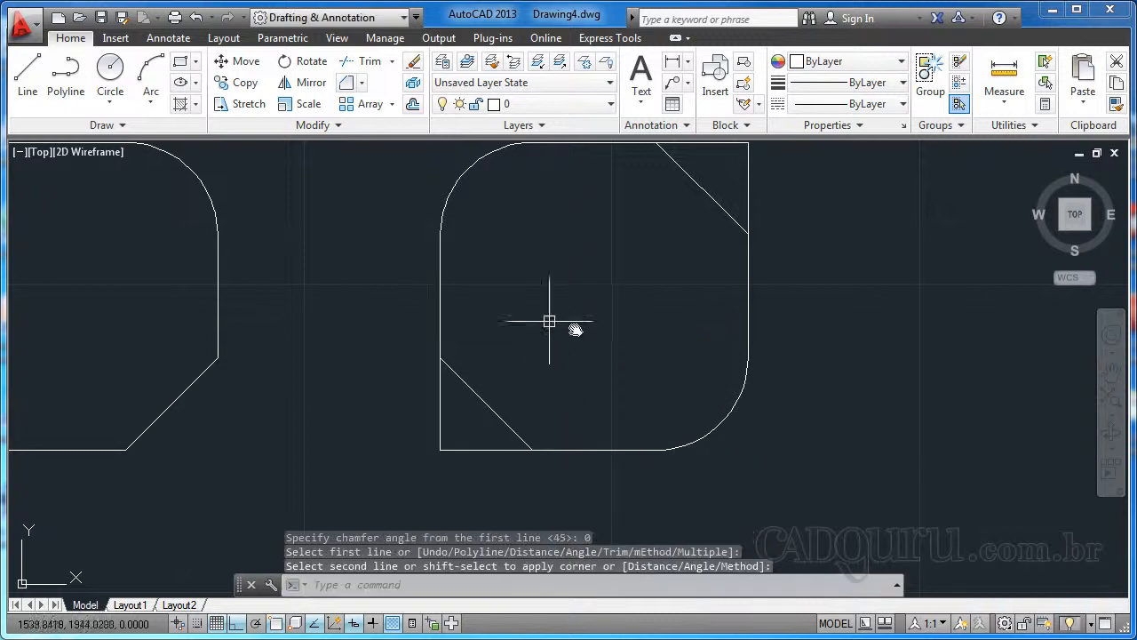
Examine the right shape's sharp lower-left corner up close, and compare both shapes as a whole.
scroll(446, 447, up, 3)
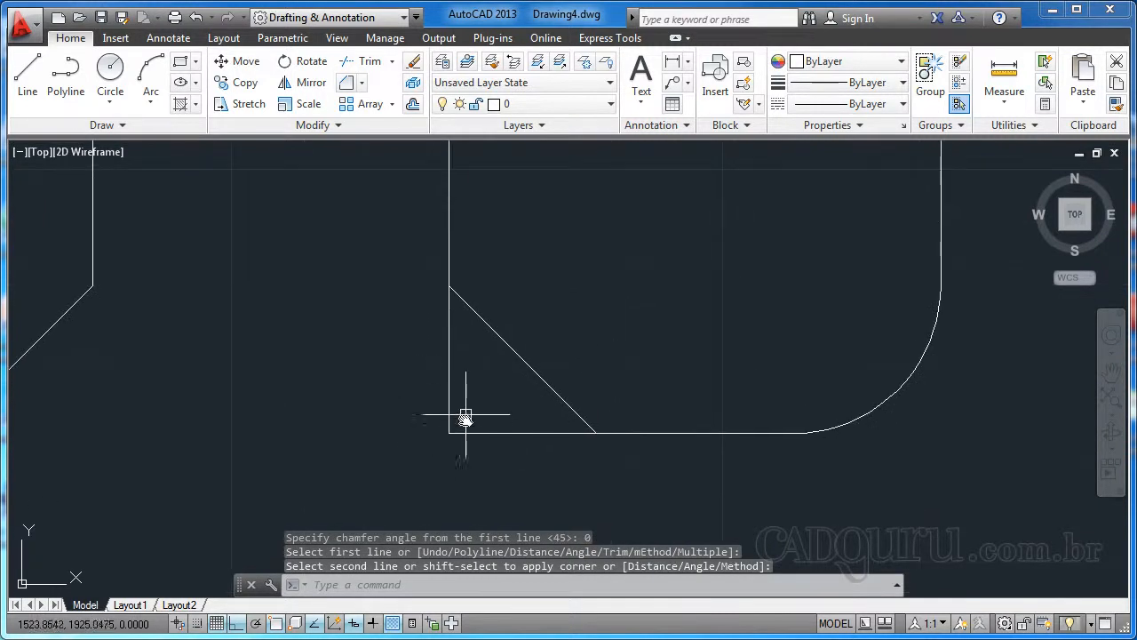
middle_drag(466, 416, 452, 409)
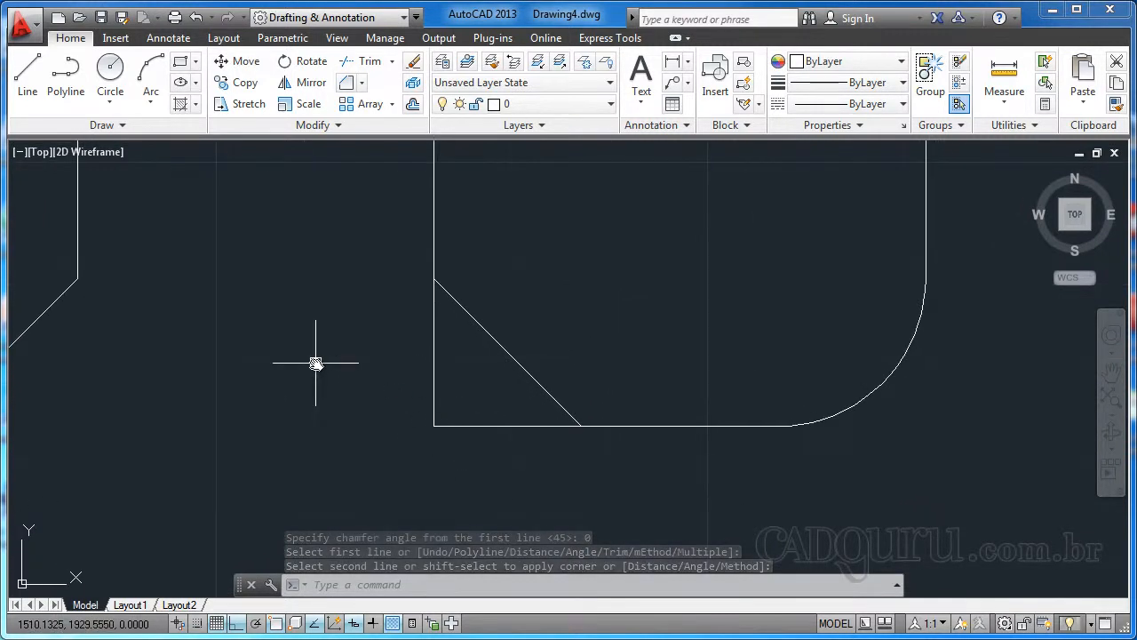
mouse_move(287, 338)
middle_down()
mouse_move(302, 401)
mouse_move(452, 457)
middle_up()
scroll(366, 449, up, 6)
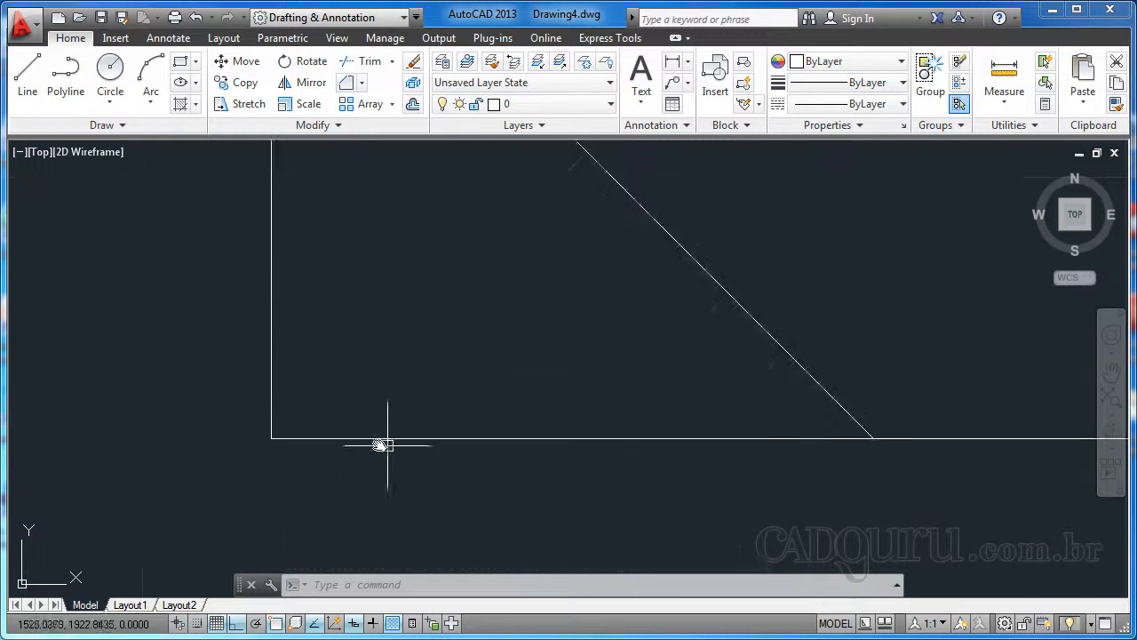
scroll(378, 325, down, 12)
scroll(436, 292, up, 2)
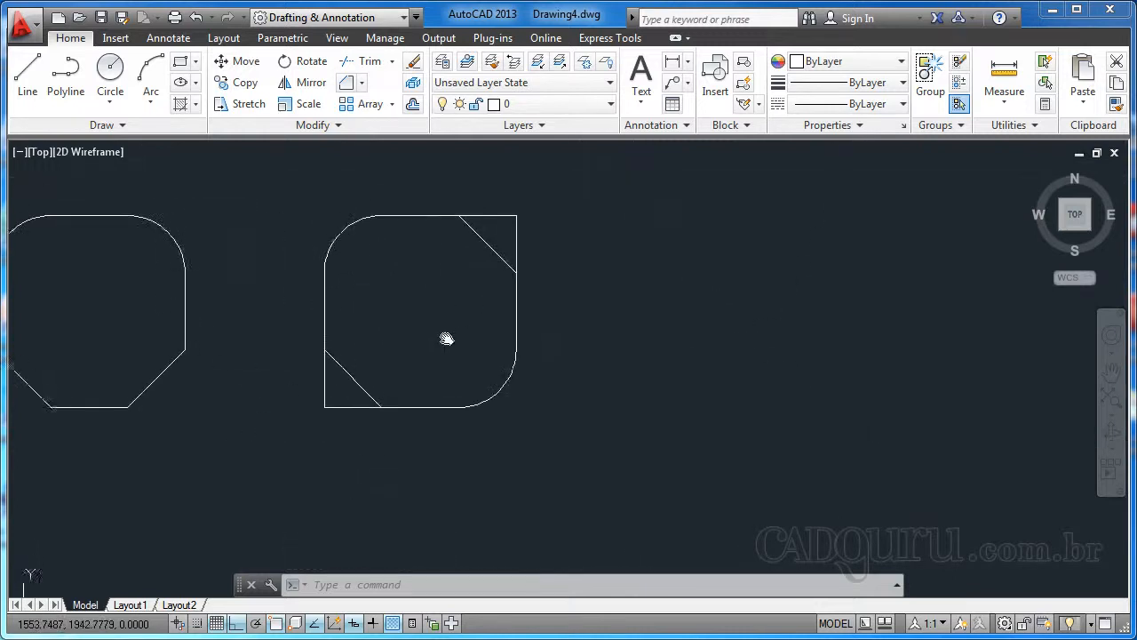
middle_drag(447, 332, 680, 376)
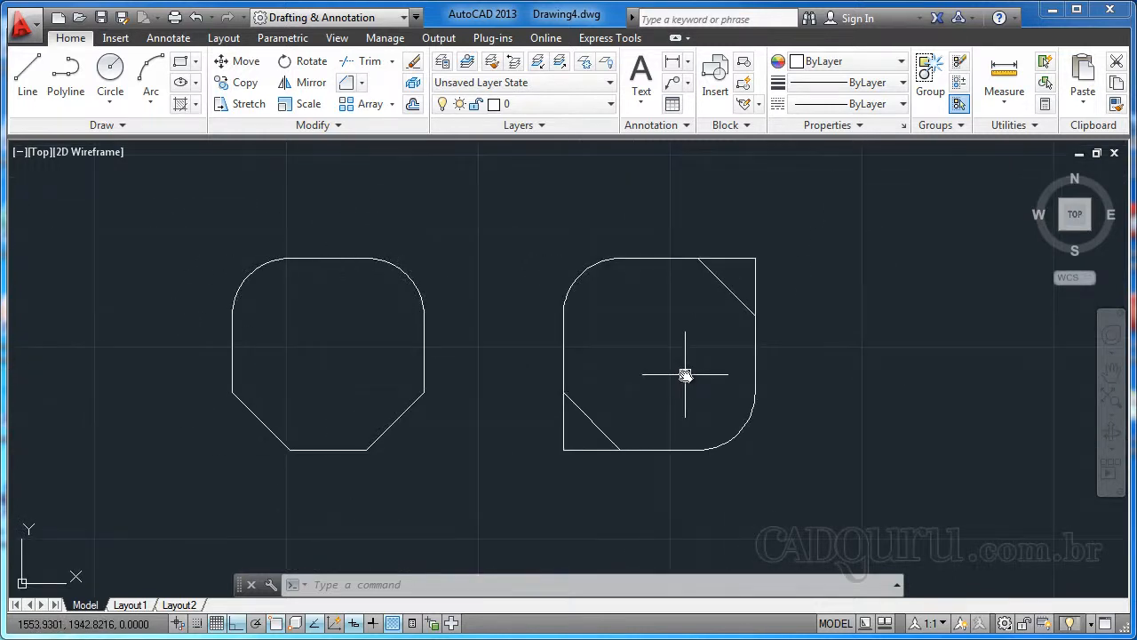